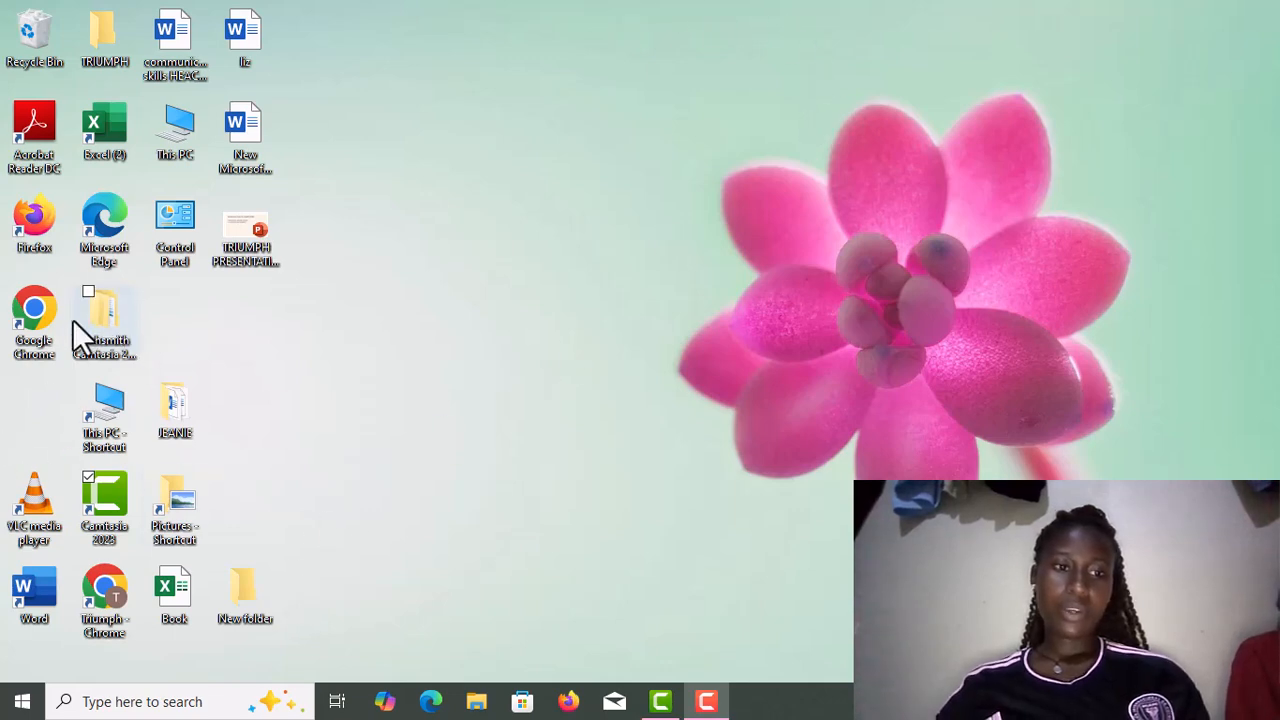
Launch Google Chrome and open a Guest browsing window.
double_click(31, 319)
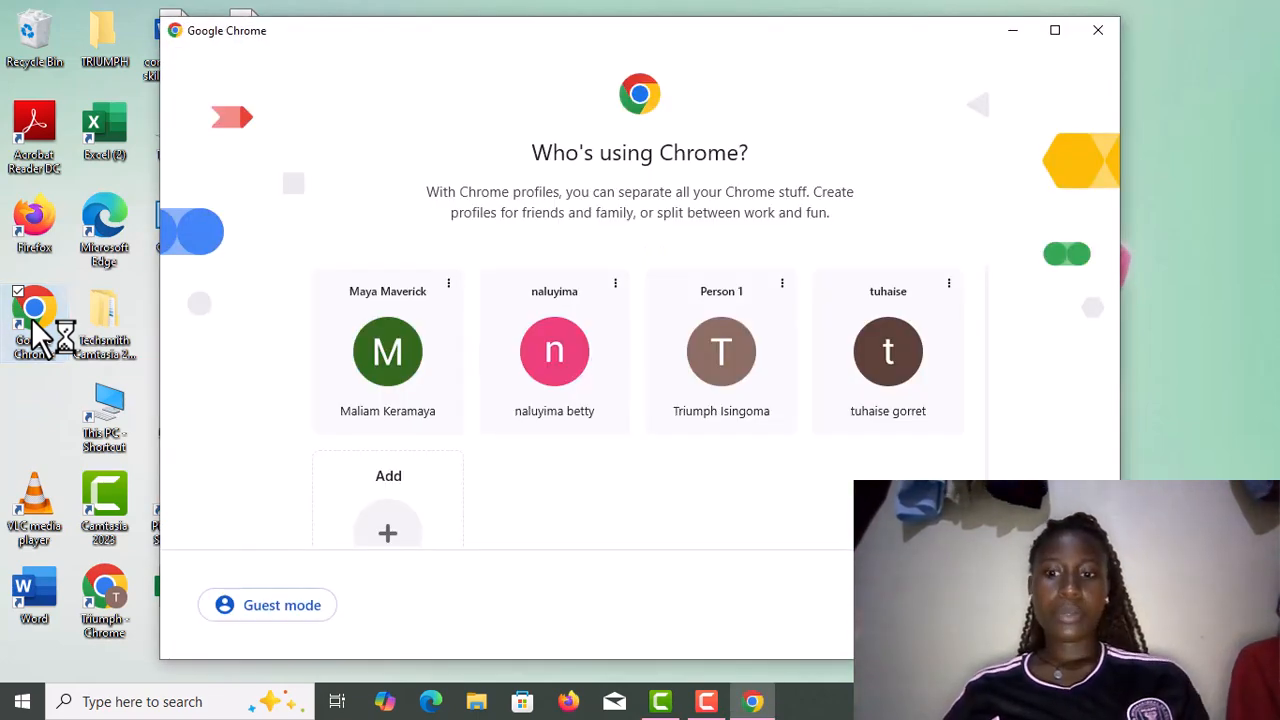
click(297, 607)
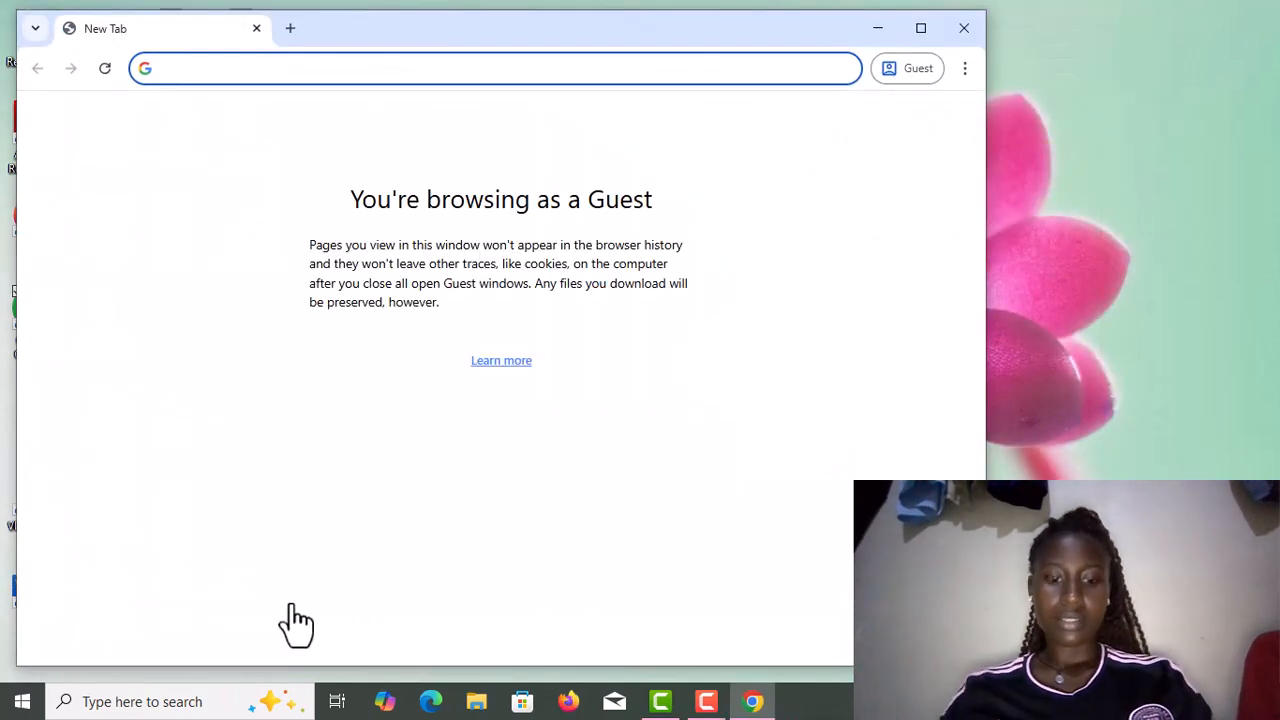
Search for 'google contacts' and reload the page until the Google sign-in page appears.
text(goo)
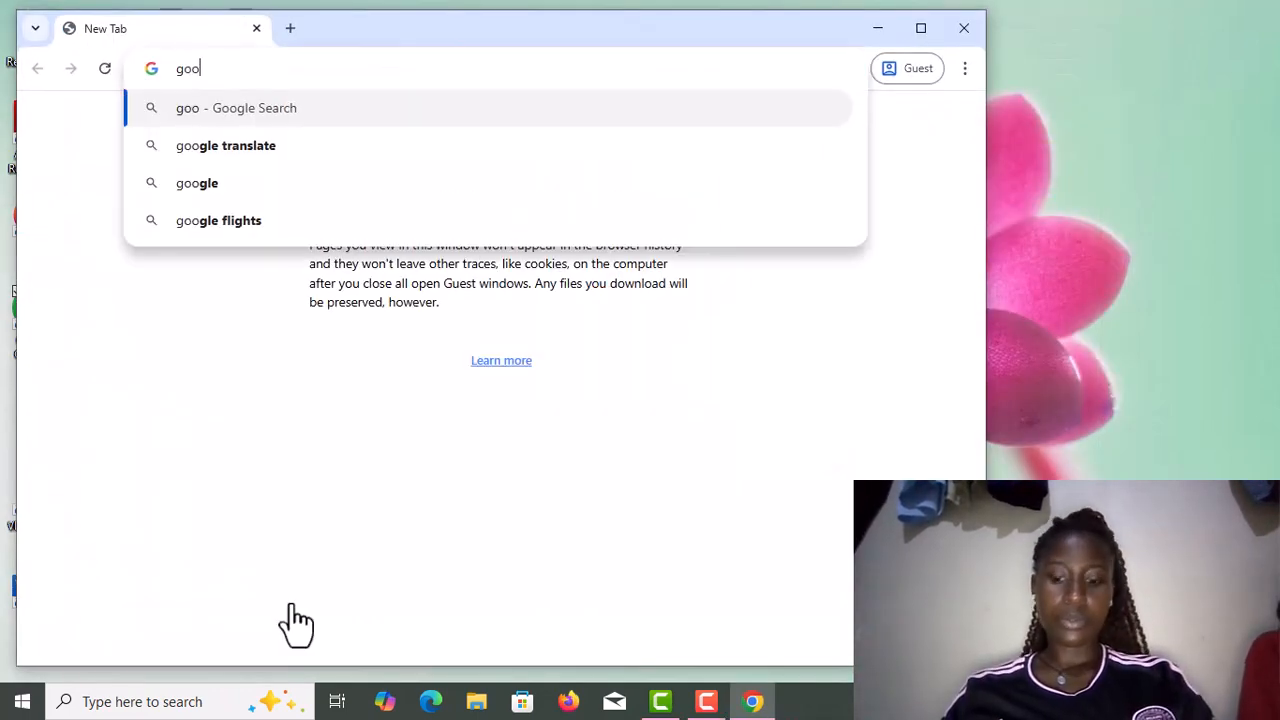
text(gl)
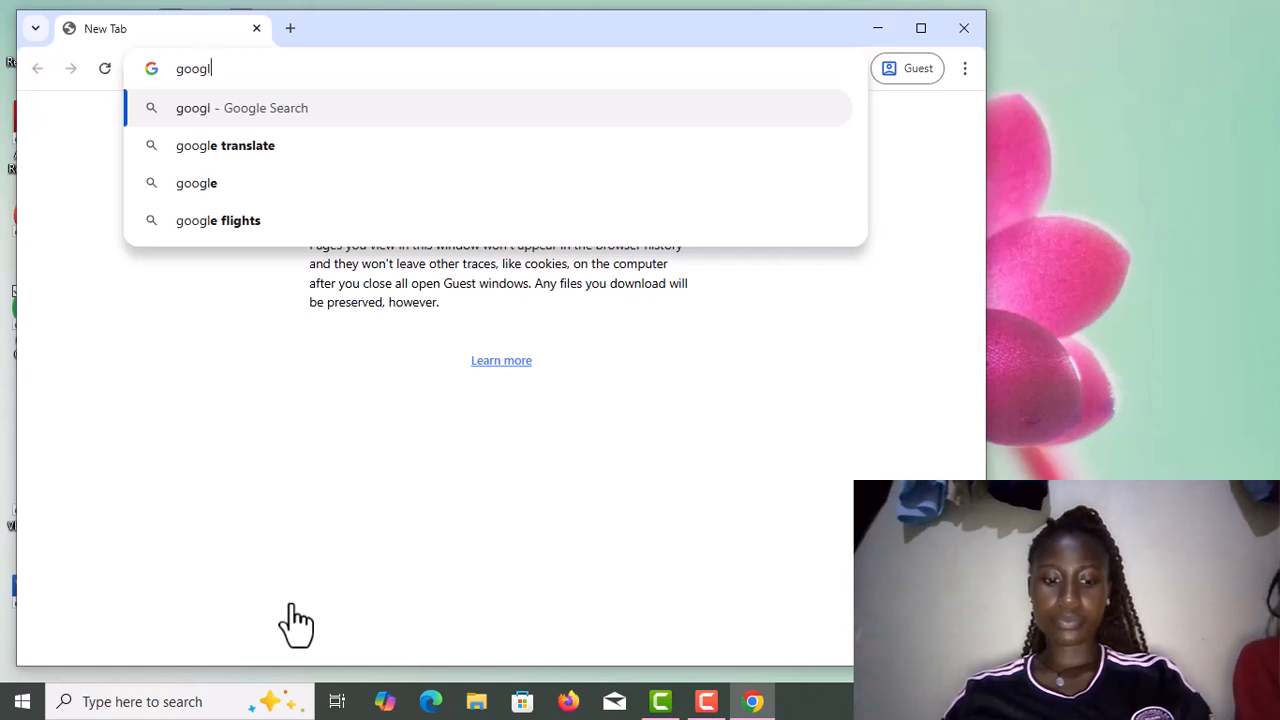
text(e con)
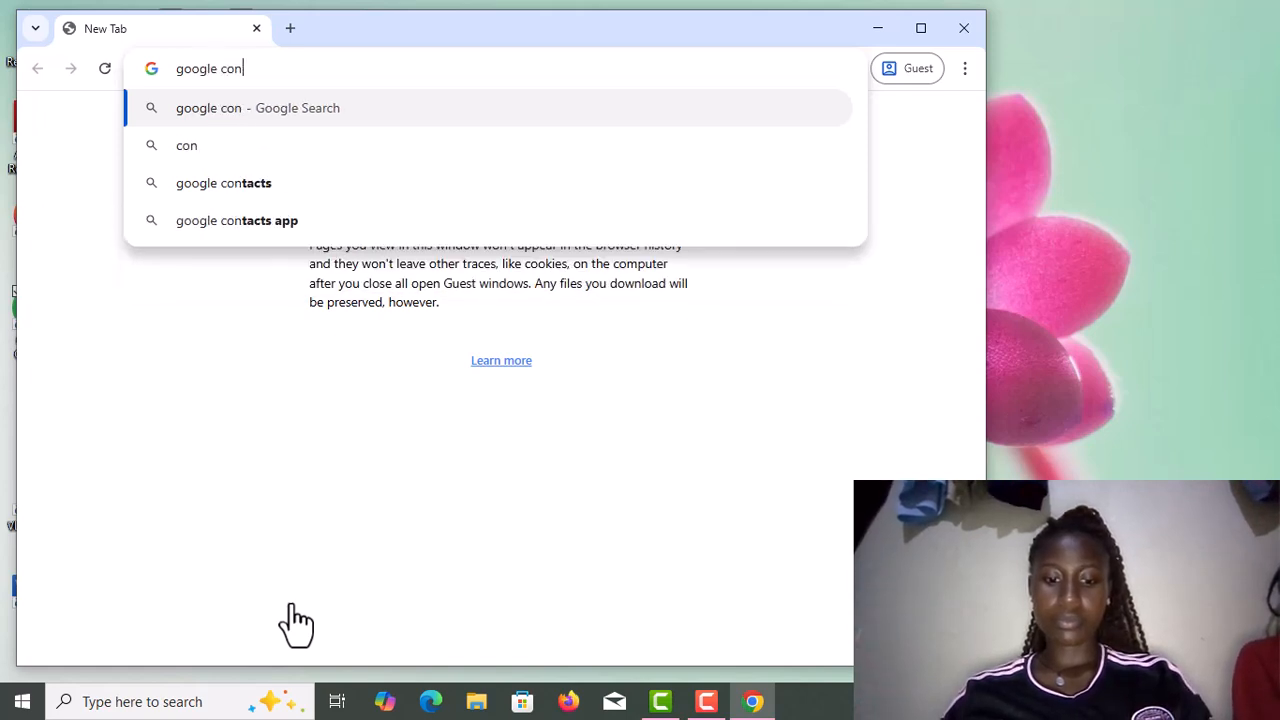
text(tacts)
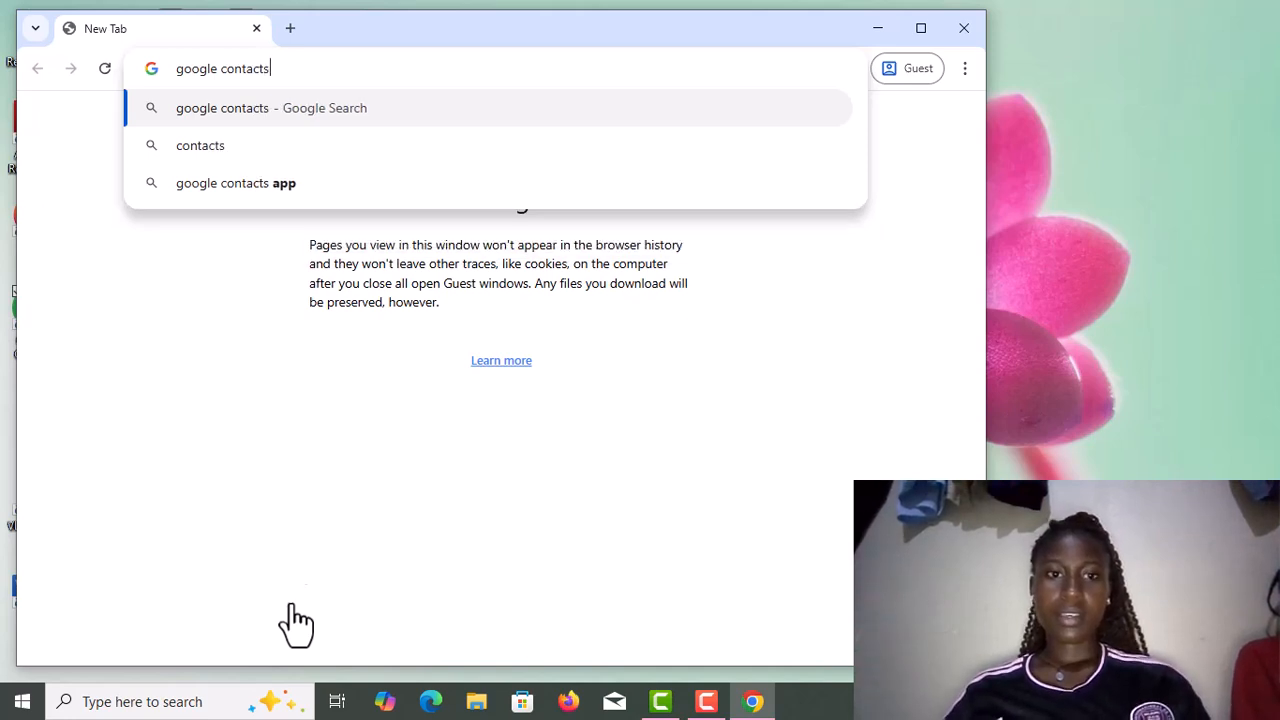
click(151, 107)
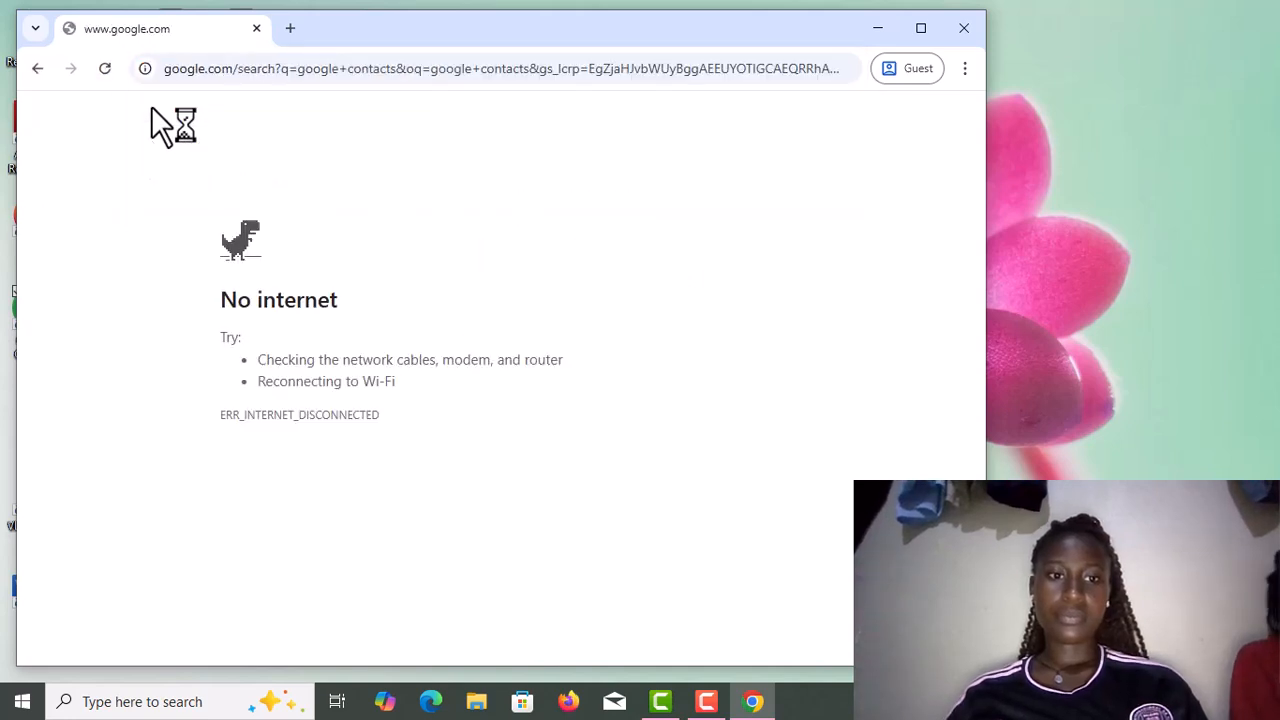
click(1049, 30)
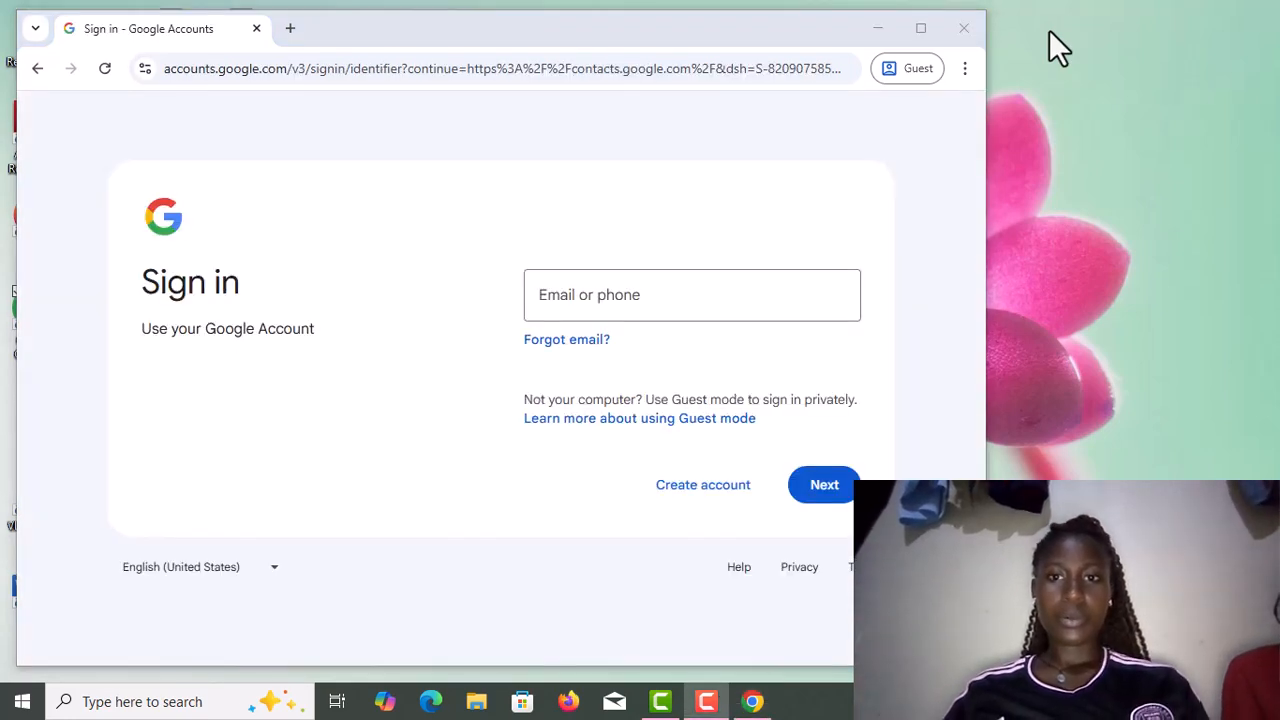
Enter the account's Gmail address in the Email or phone field.
click(537, 316)
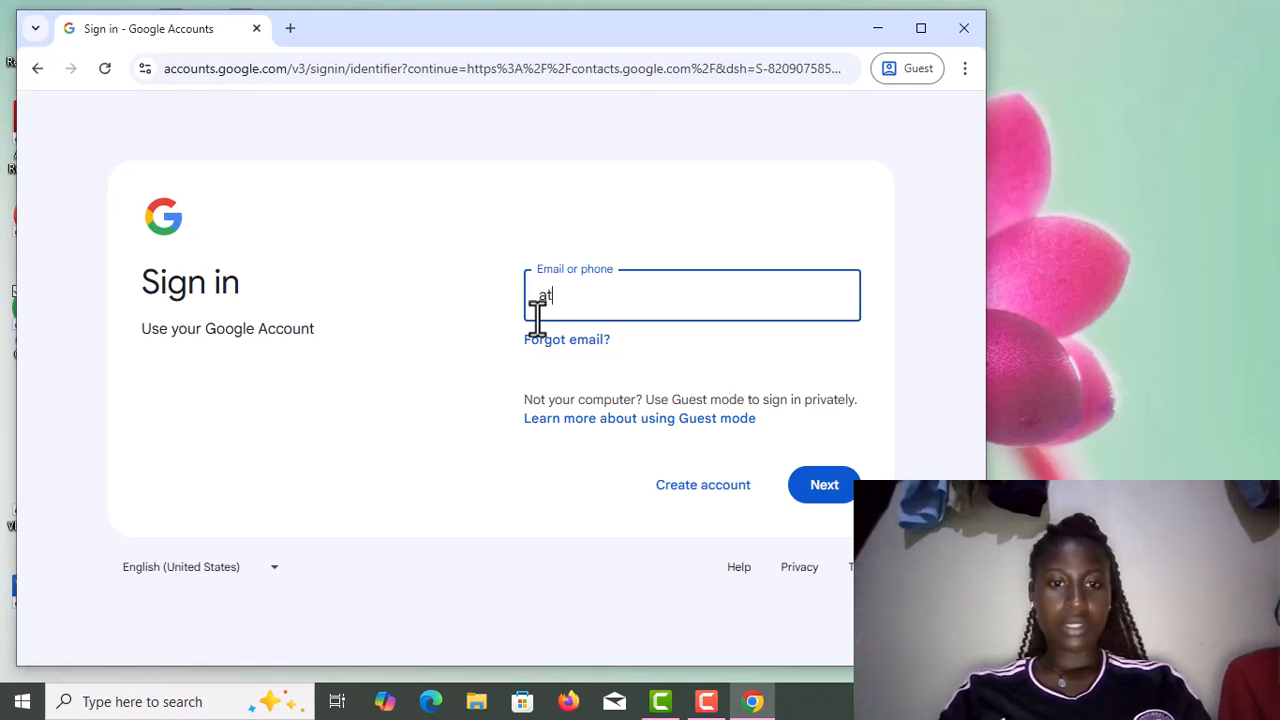
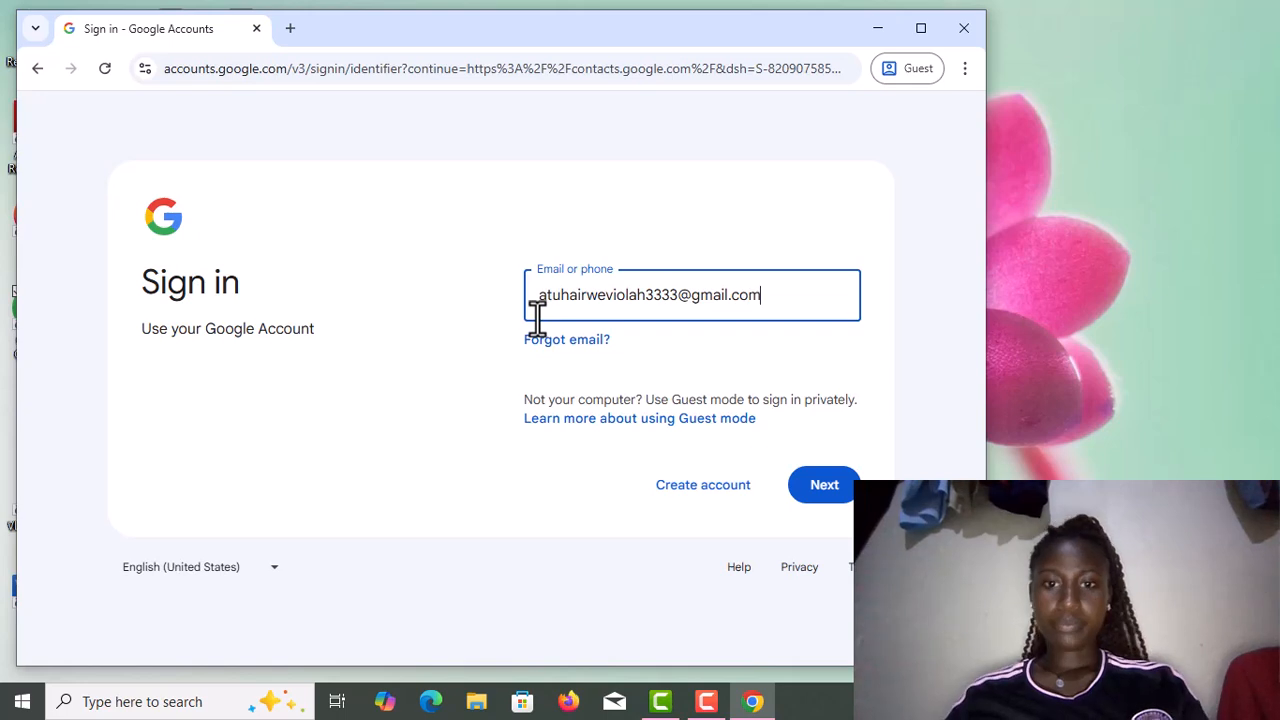
Continue past the e-mail, enter the account password and submit it to finish signing in.
click(842, 494)
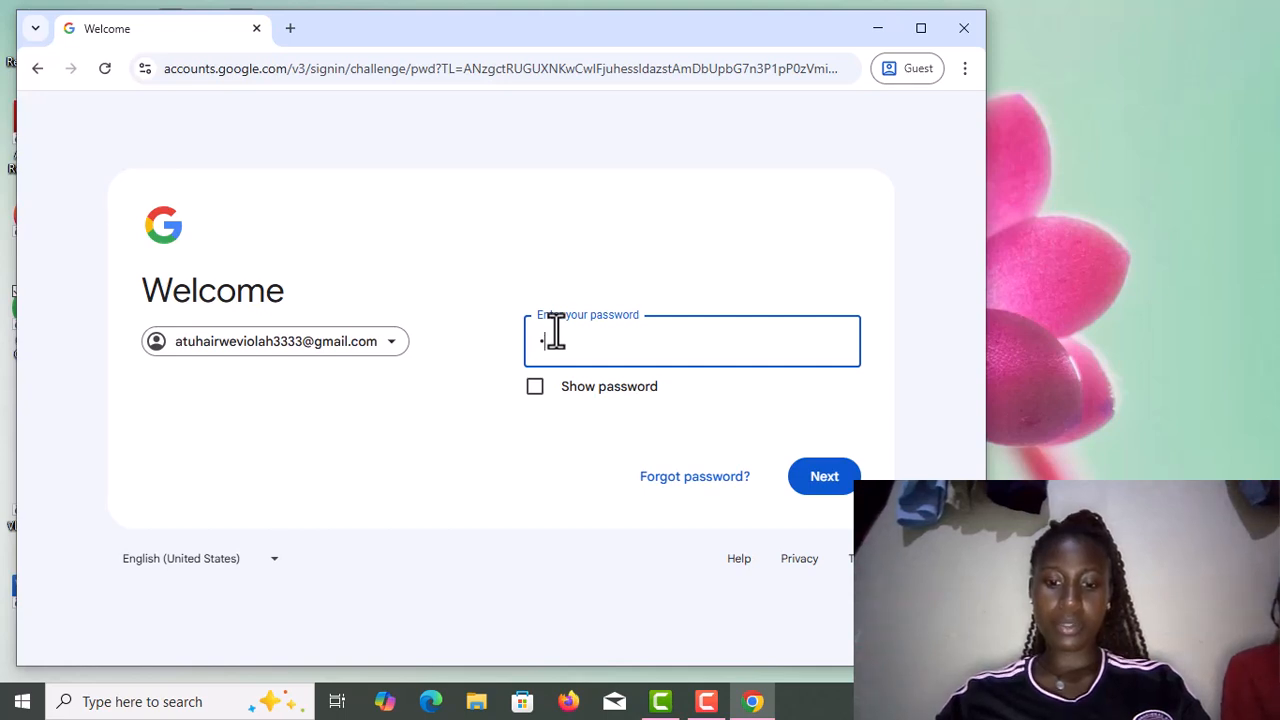
text(••)
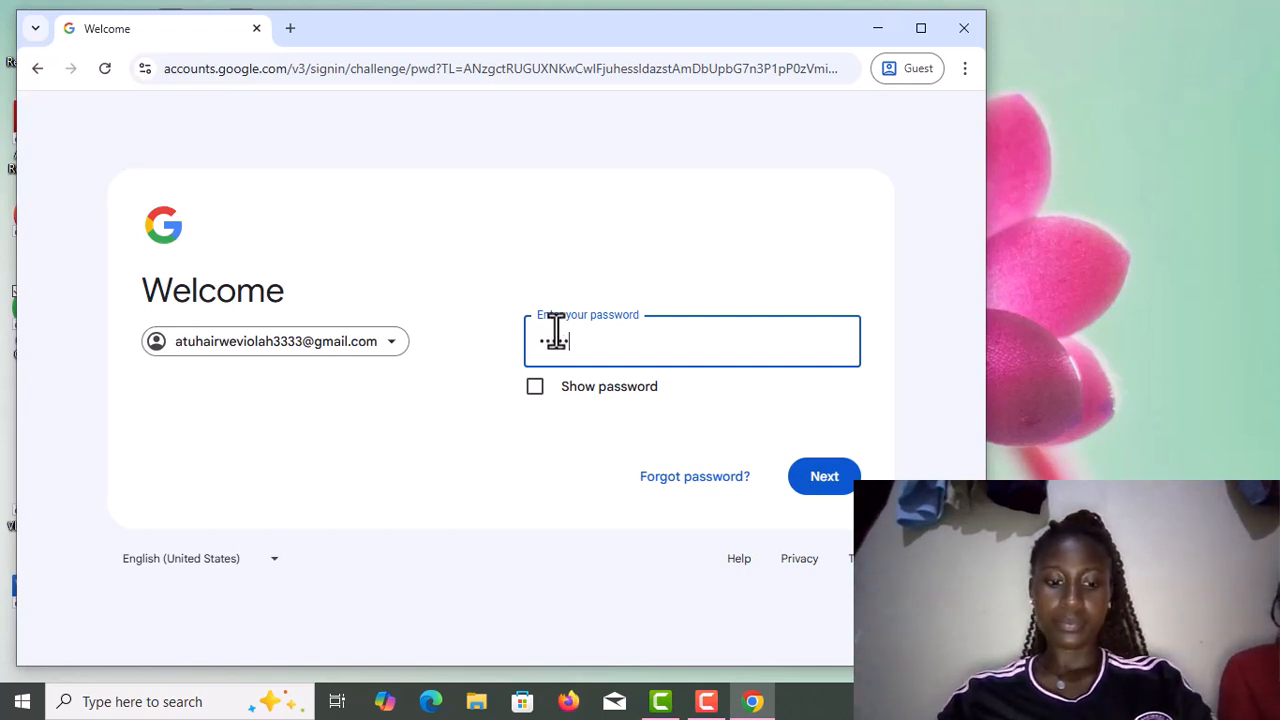
text(•••)
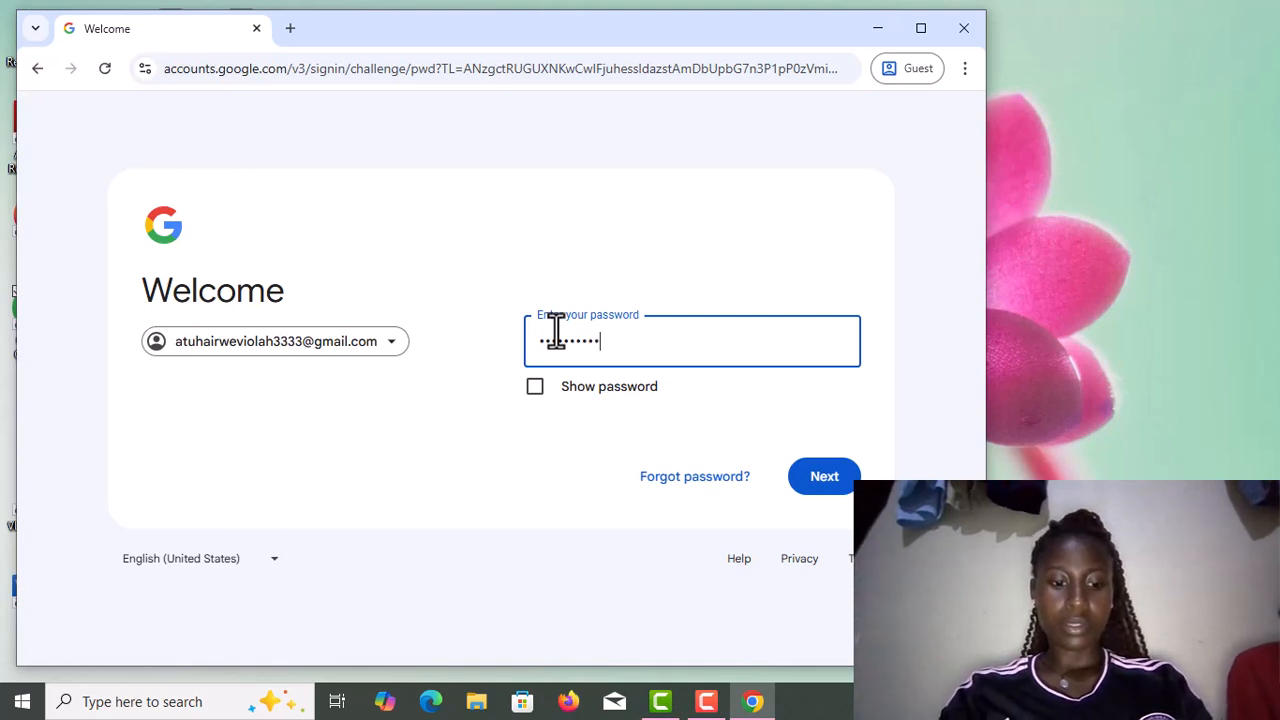
text(•)
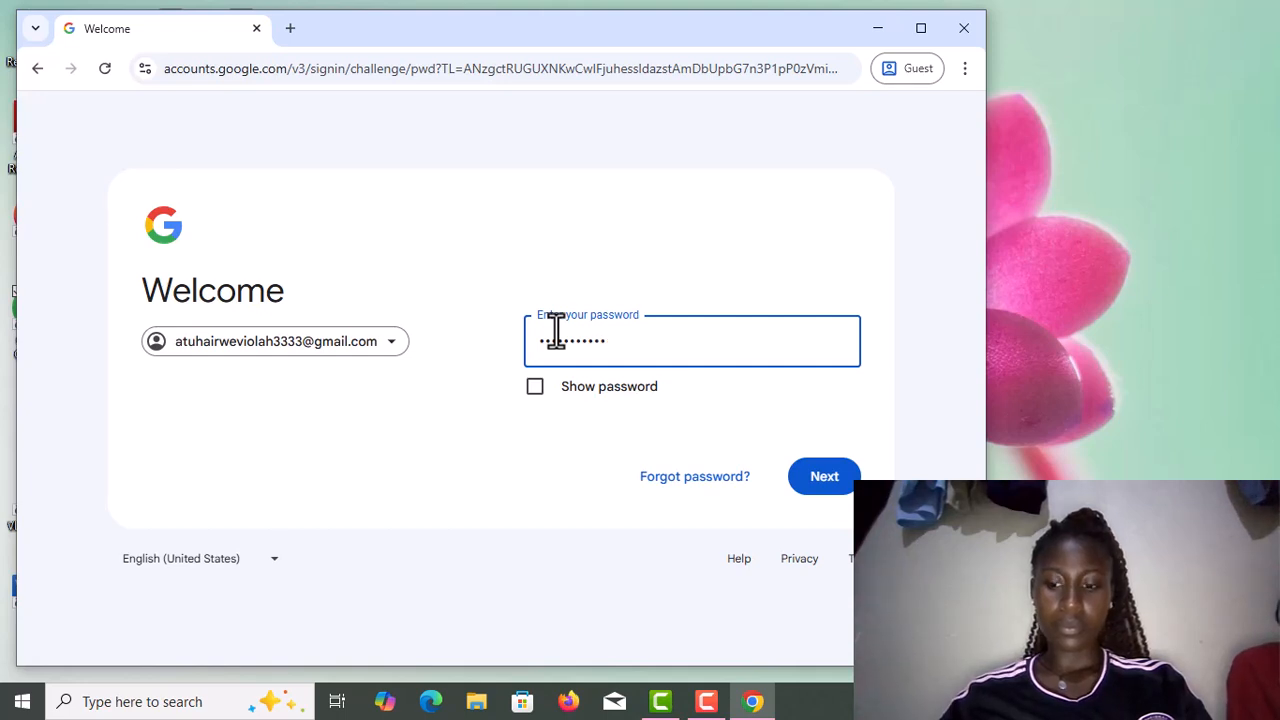
text(•)
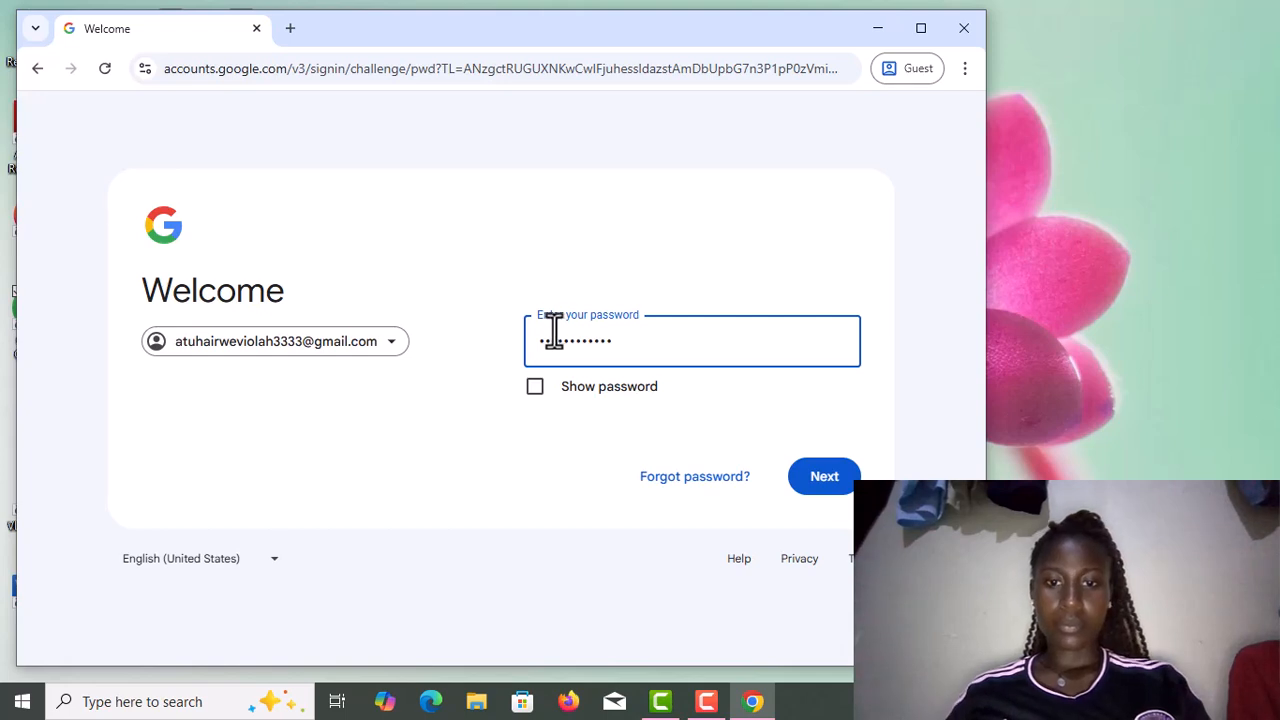
click(536, 389)
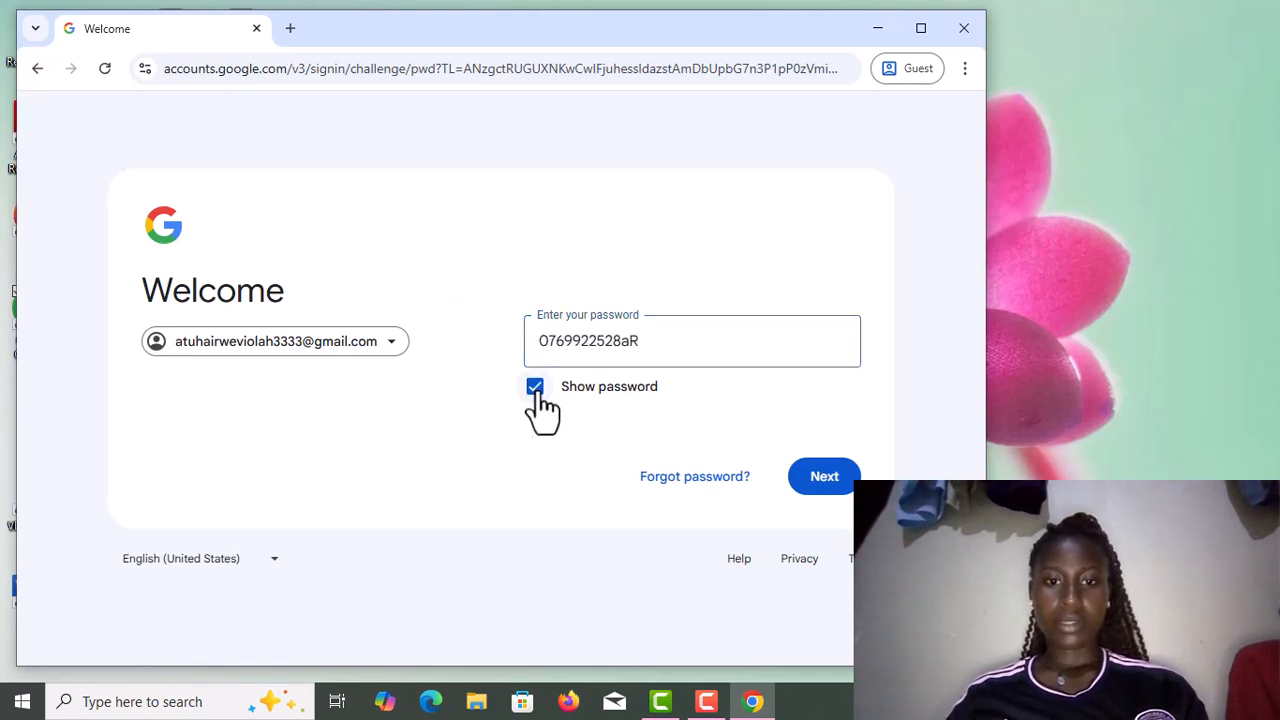
click(628, 341)
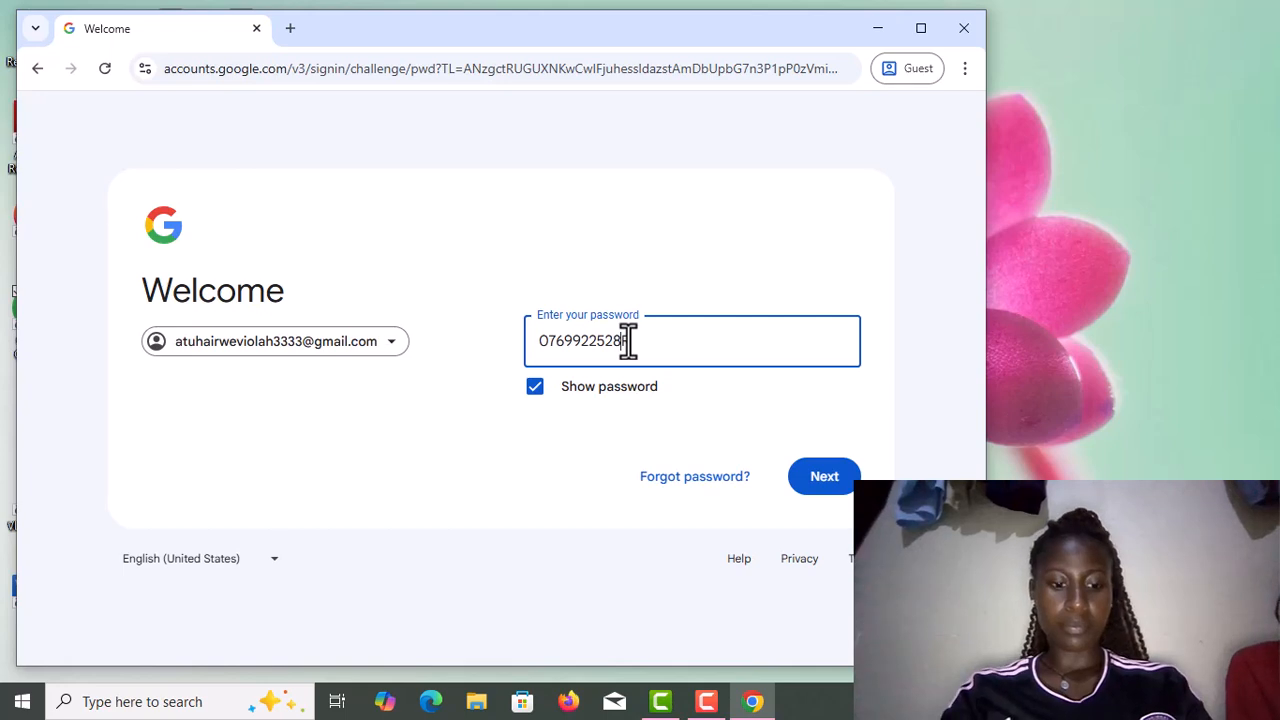
click(821, 482)
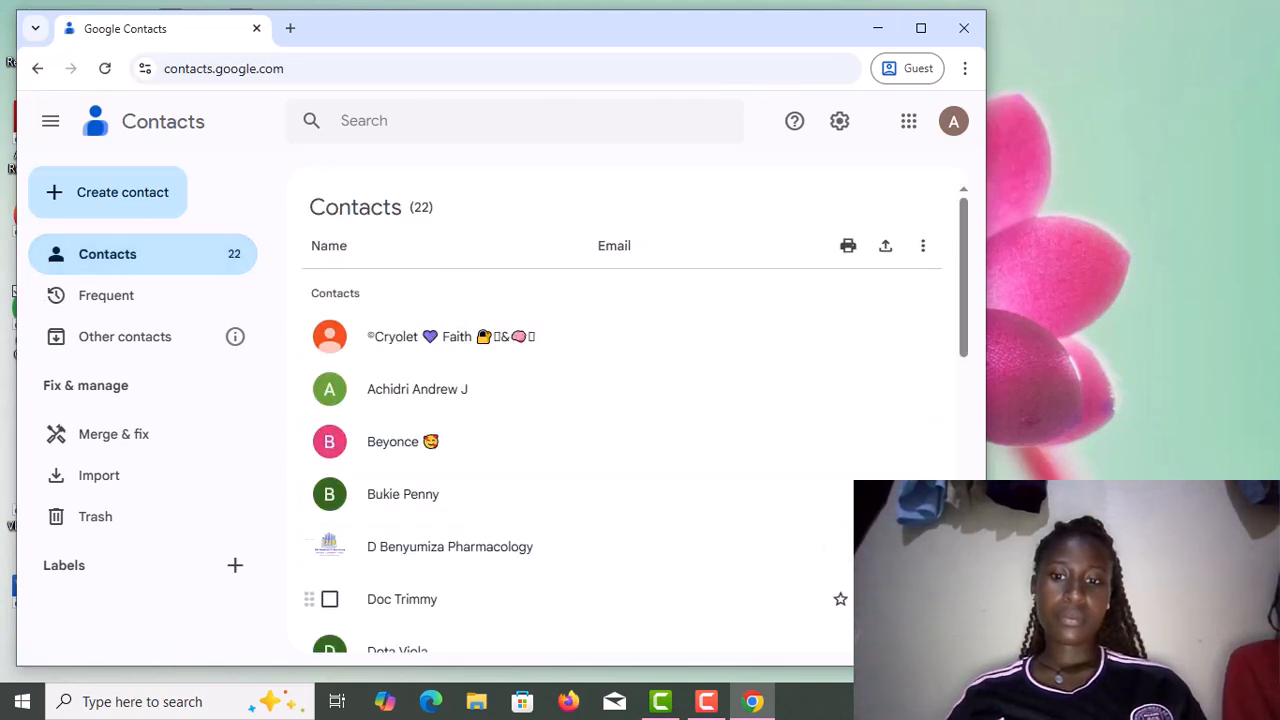
Scroll down through the 22-contact list and back to the top.
scroll(620, 460, down, 3)
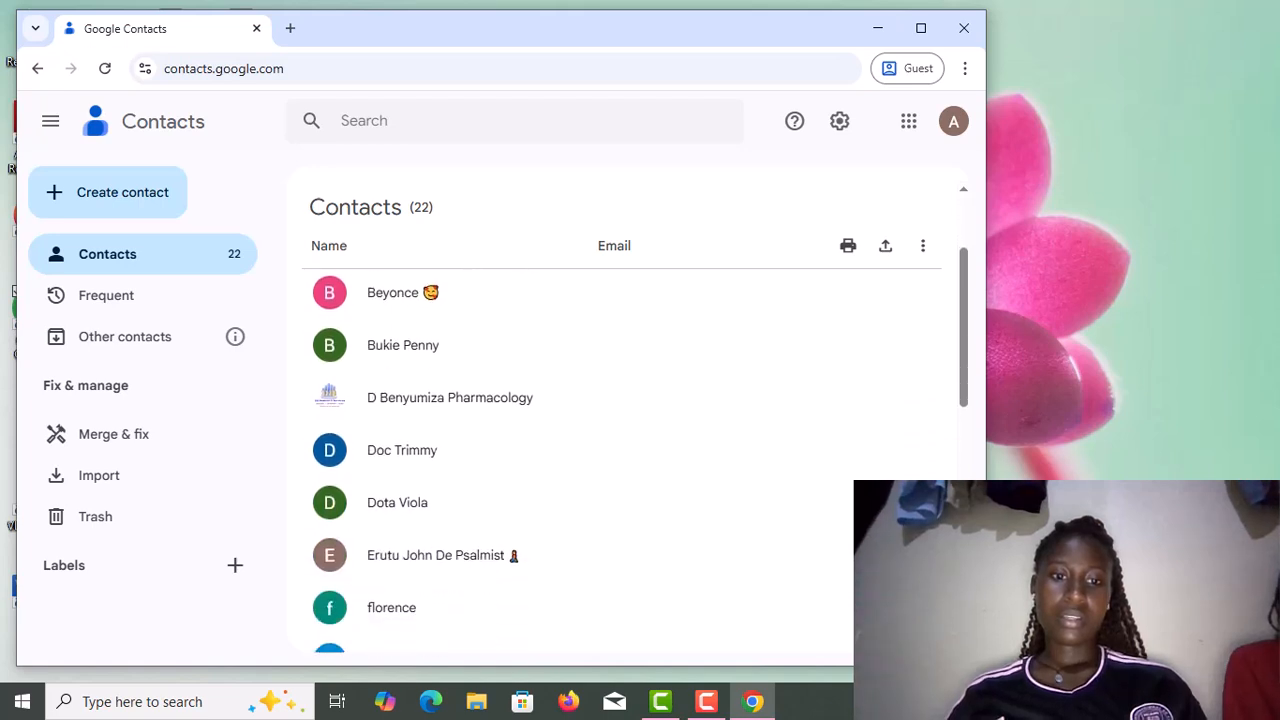
scroll(958, 395, down, 2)
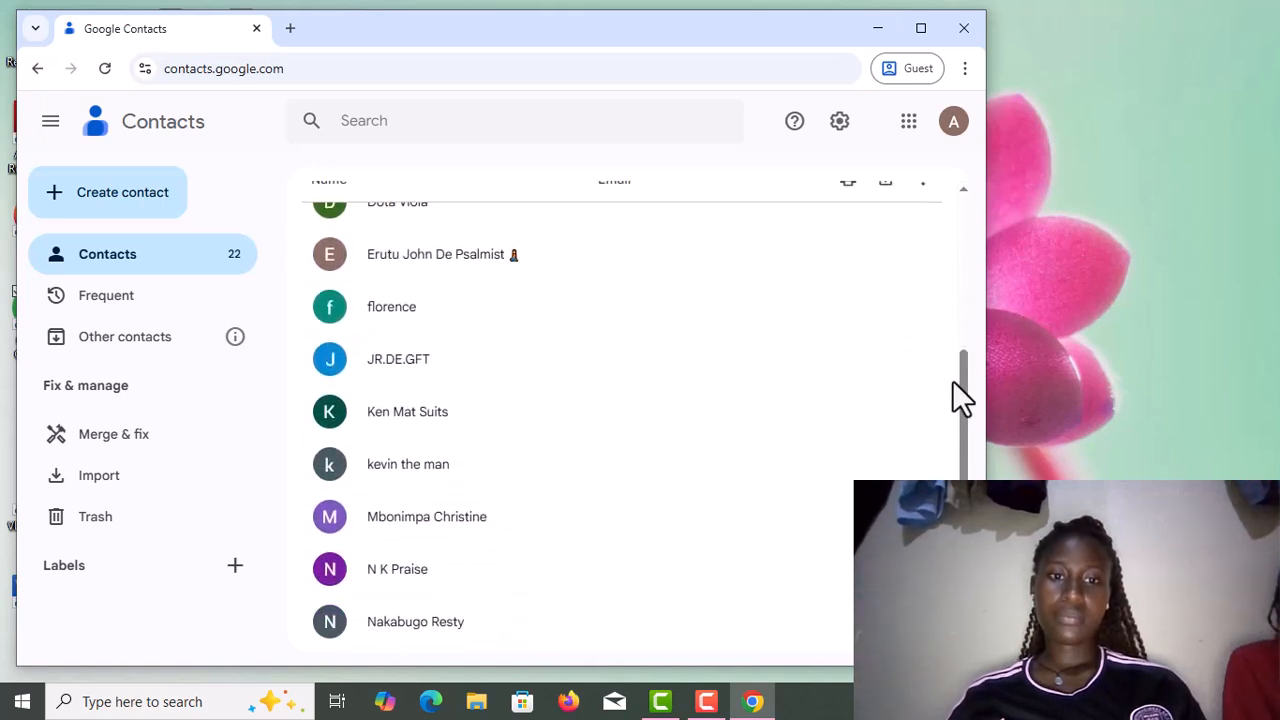
scroll(960, 193, up, 5)
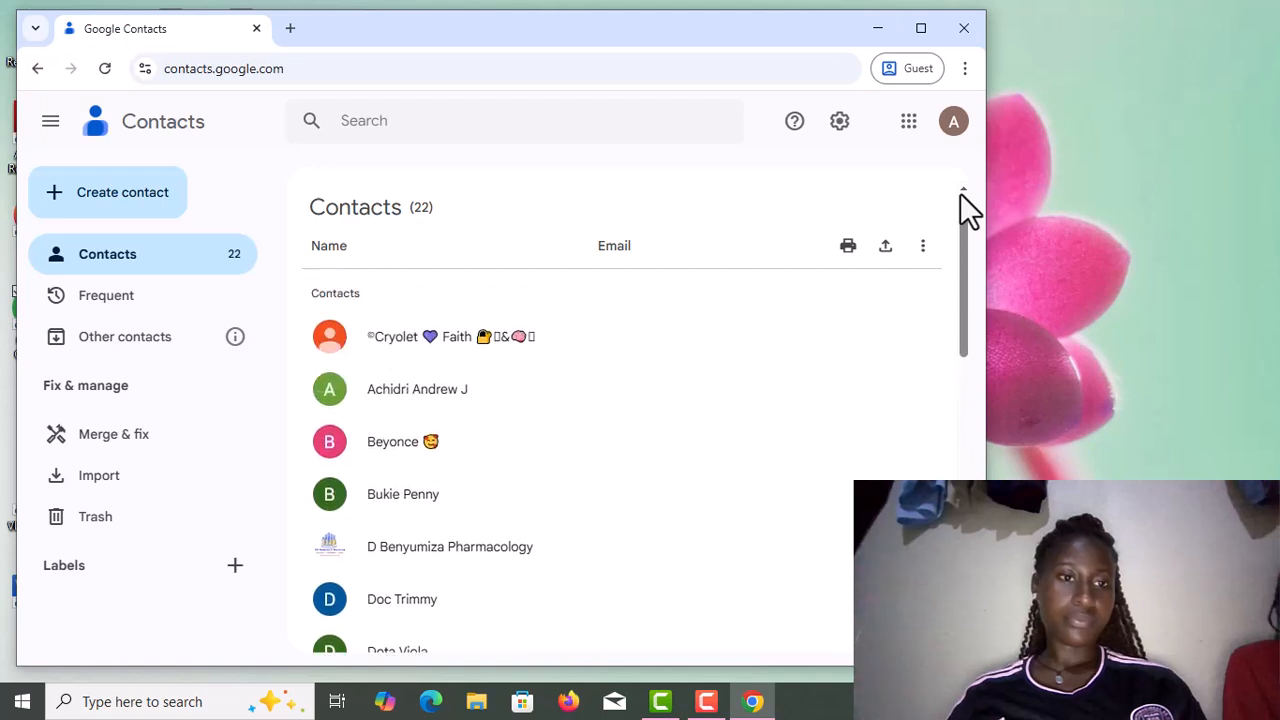
click(1063, 14)
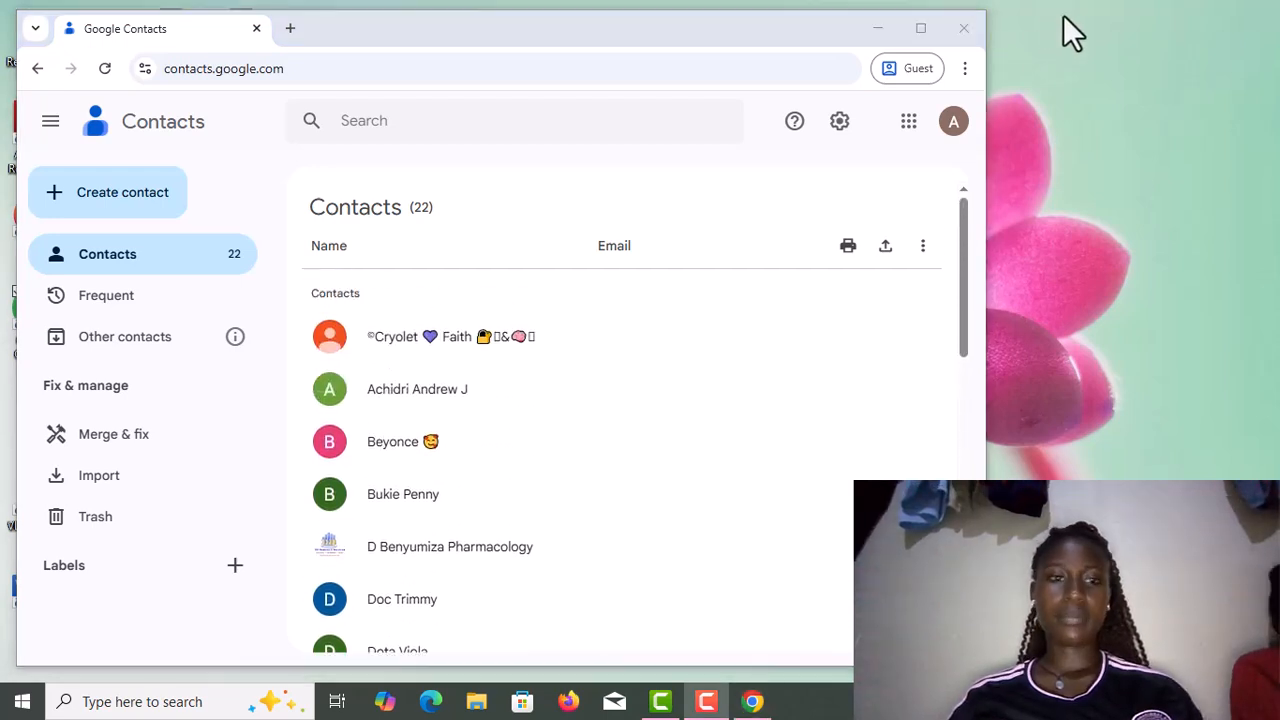
click(138, 210)
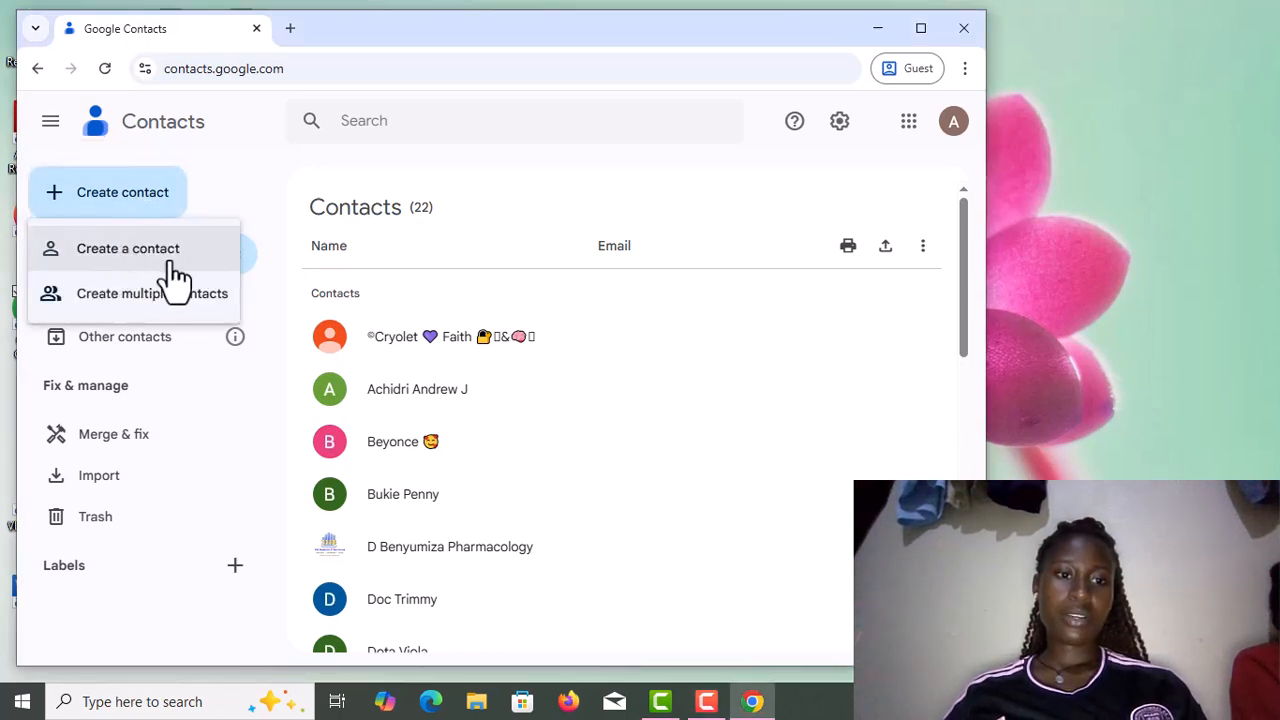
click(90, 252)
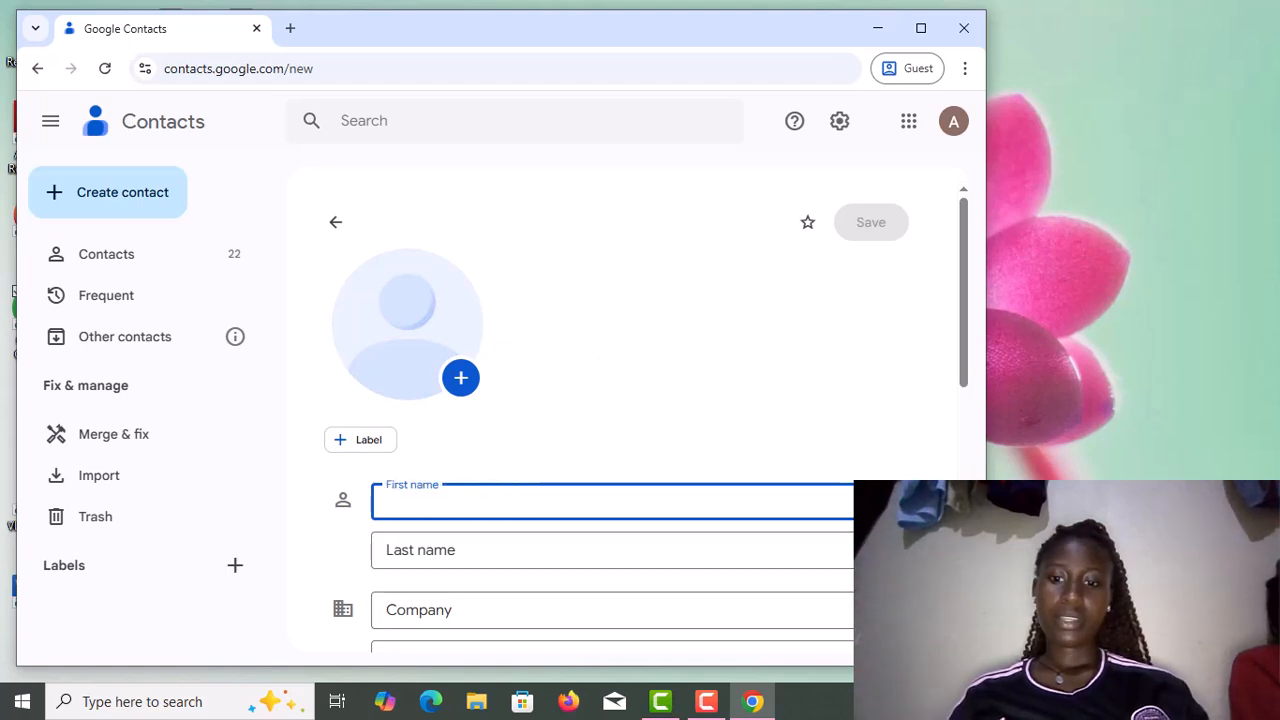
scroll(646, 425, down, 2)
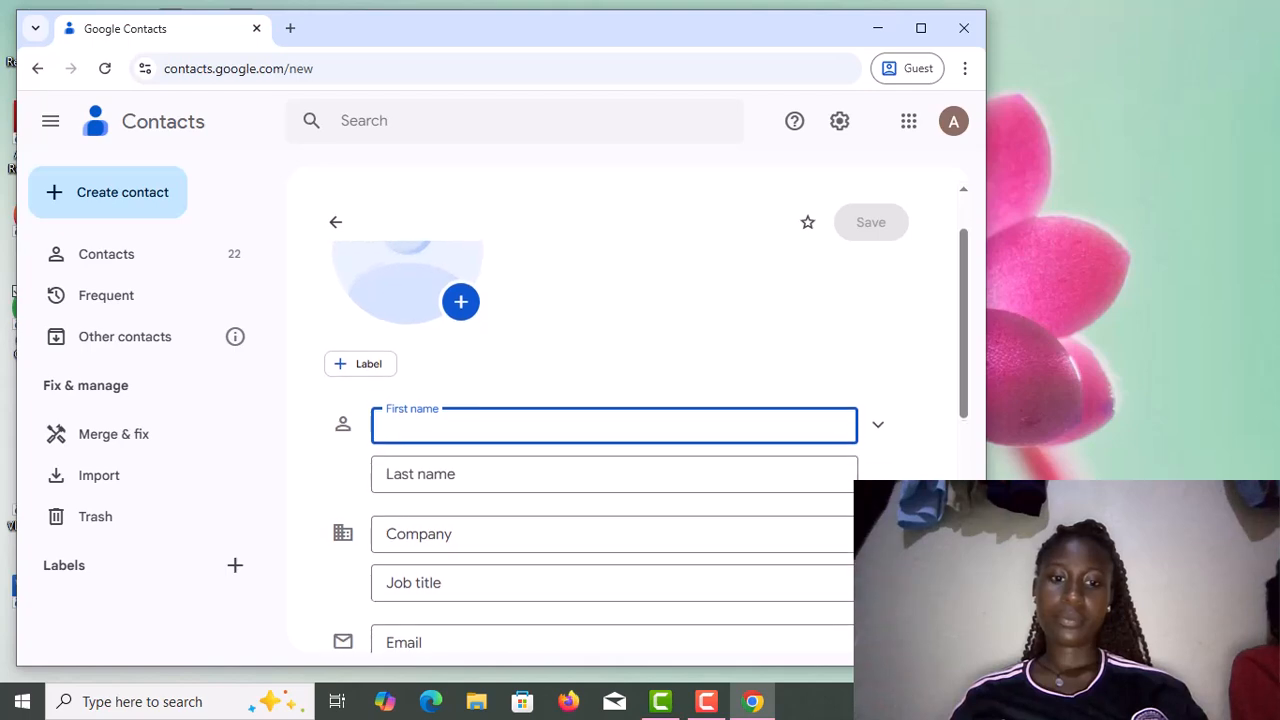
scroll(614, 450, down, 2)
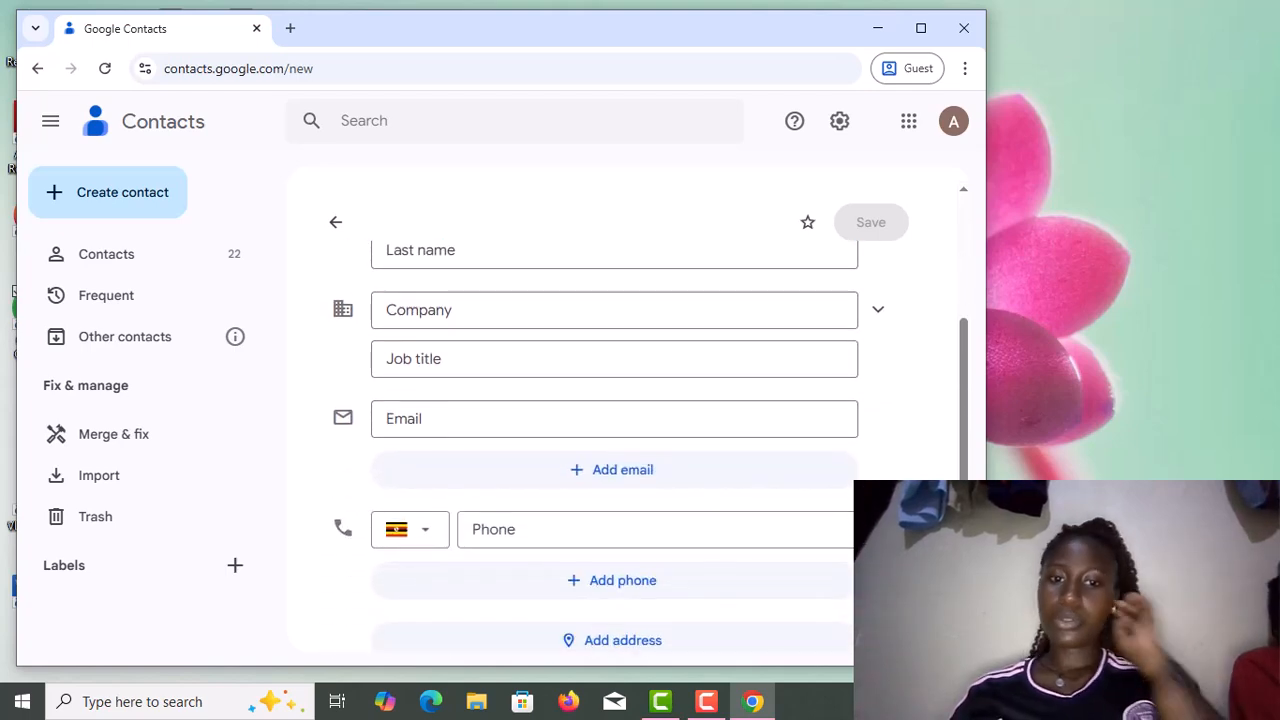
scroll(614, 450, down, 1)
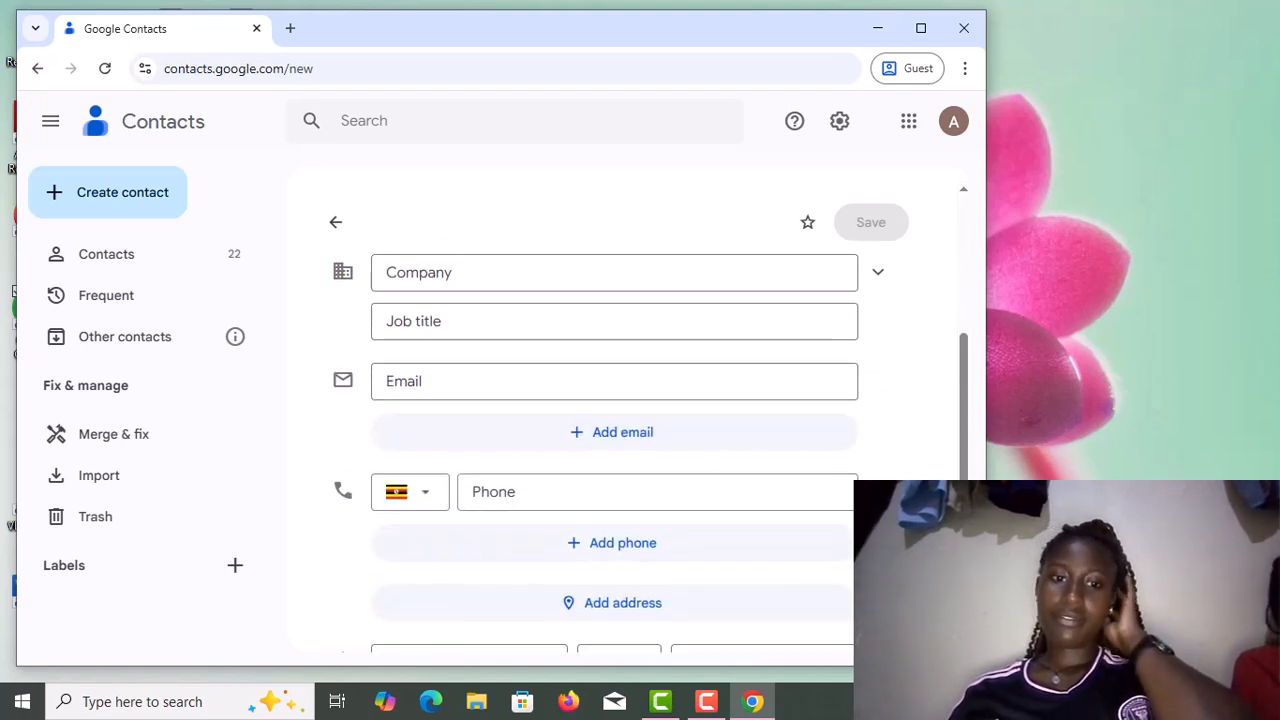
scroll(614, 450, down, 1)
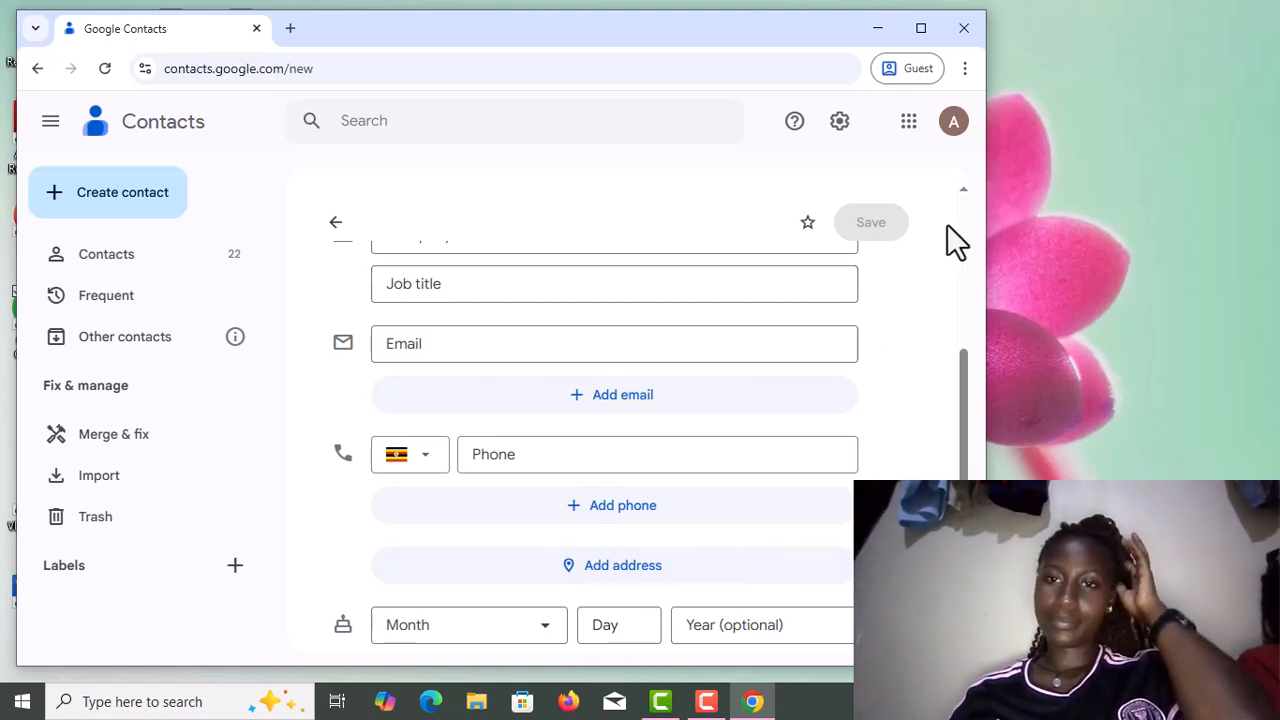
click(1040, 35)
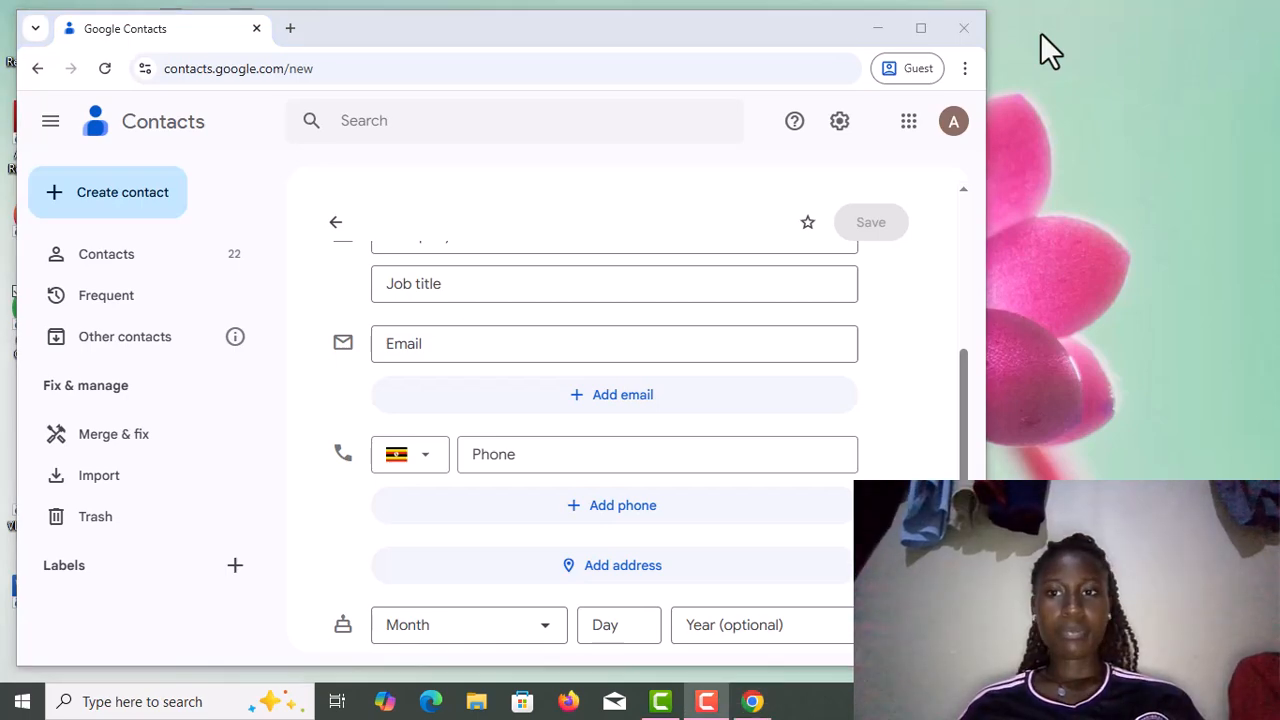
click(330, 228)
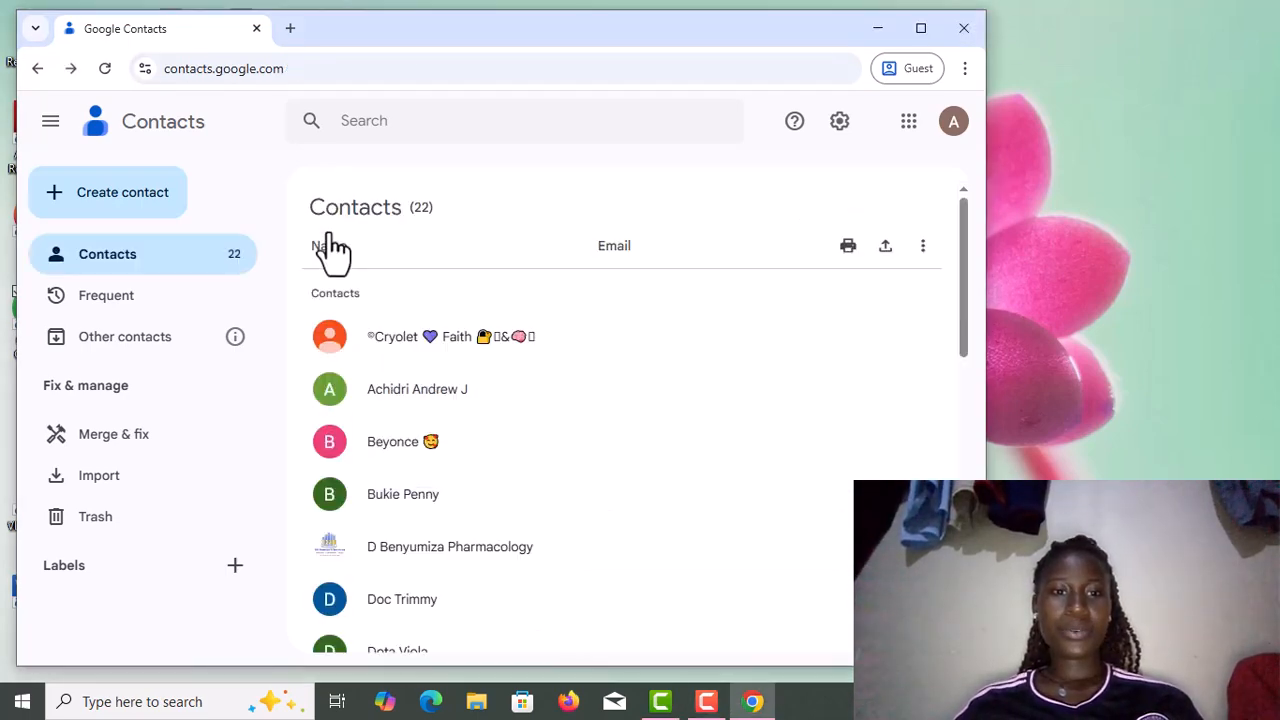
Go through Create multiple contacts to the Import contacts dialog for CSV or vCard files.
click(75, 200)
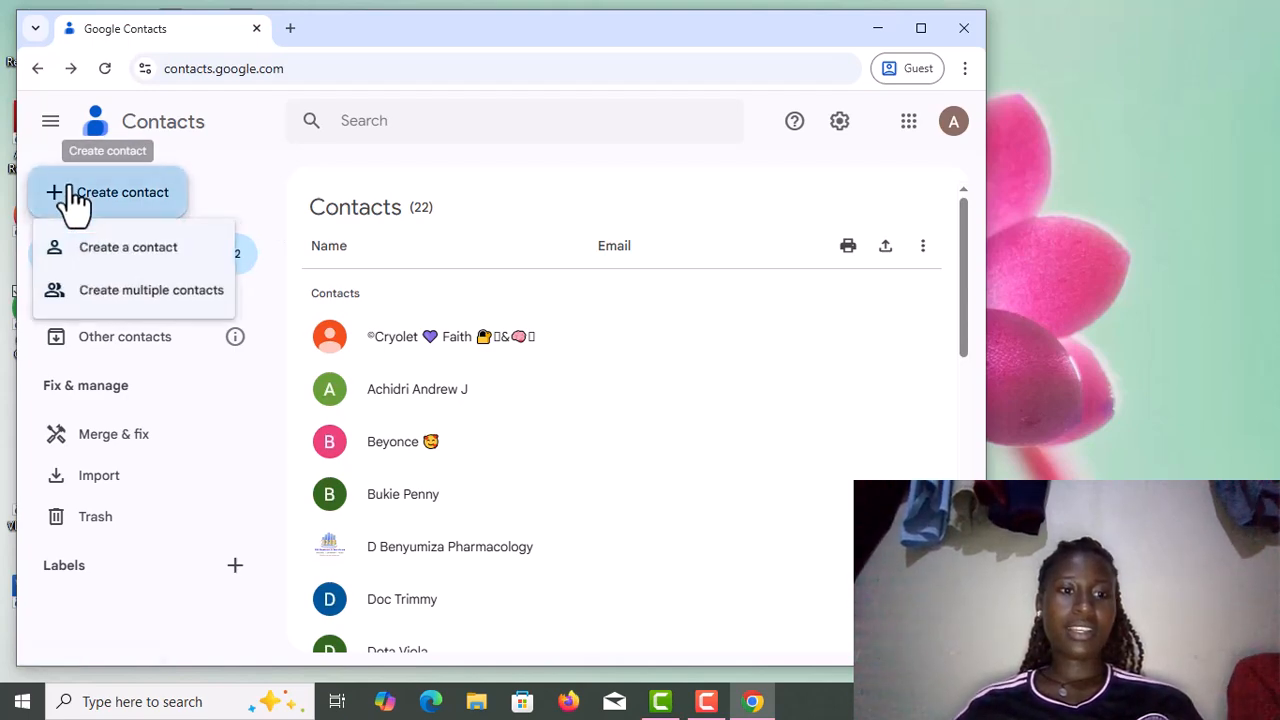
click(160, 300)
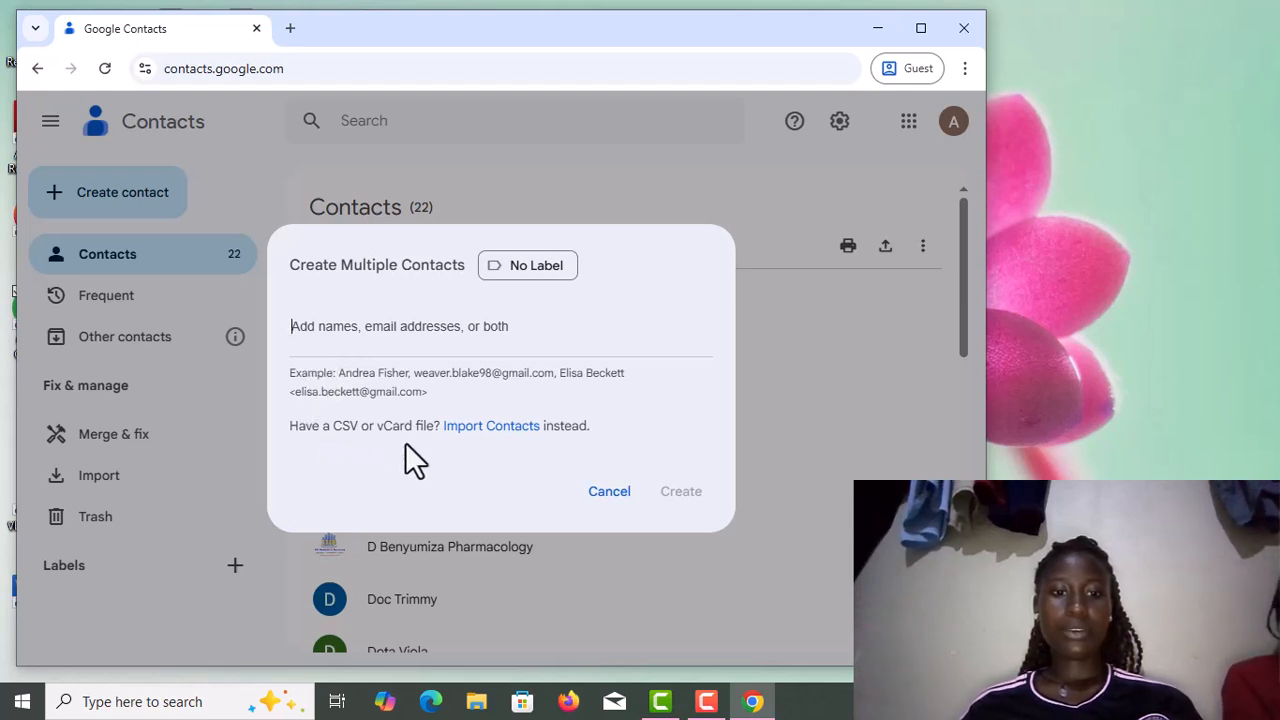
click(458, 428)
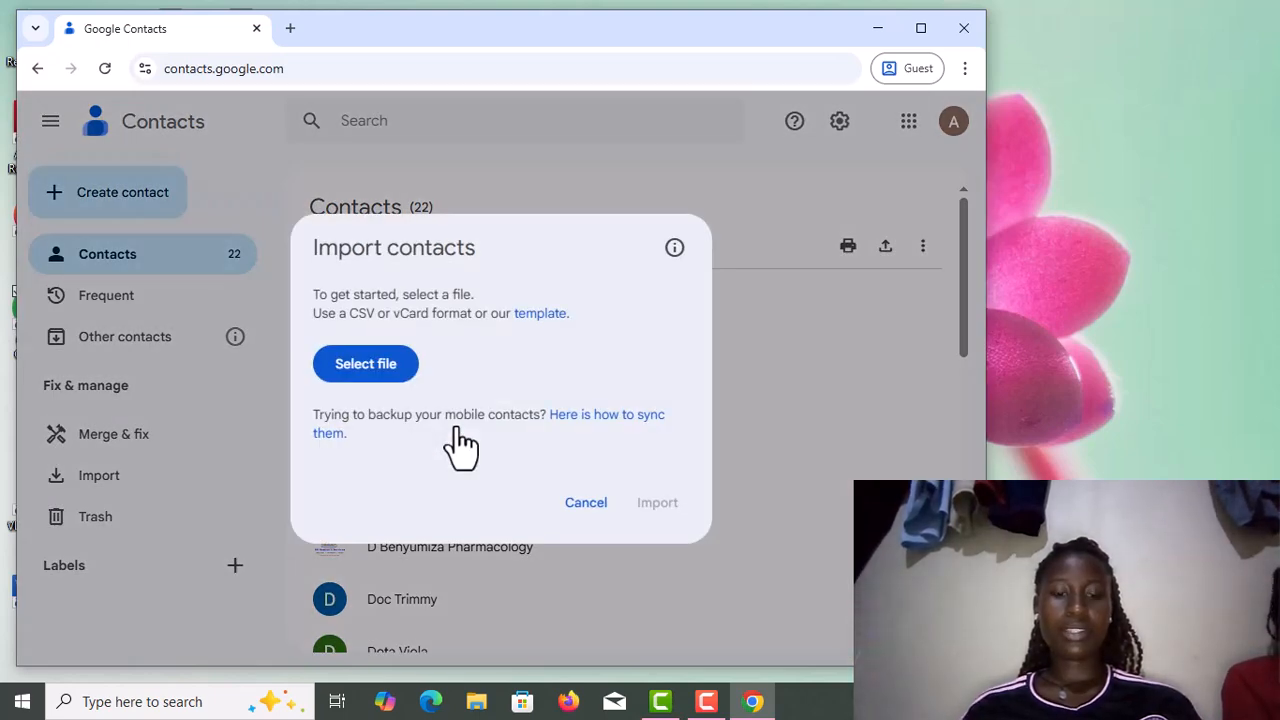
Look in the empty Contacts folder for an import file, then cancel the import.
click(381, 378)
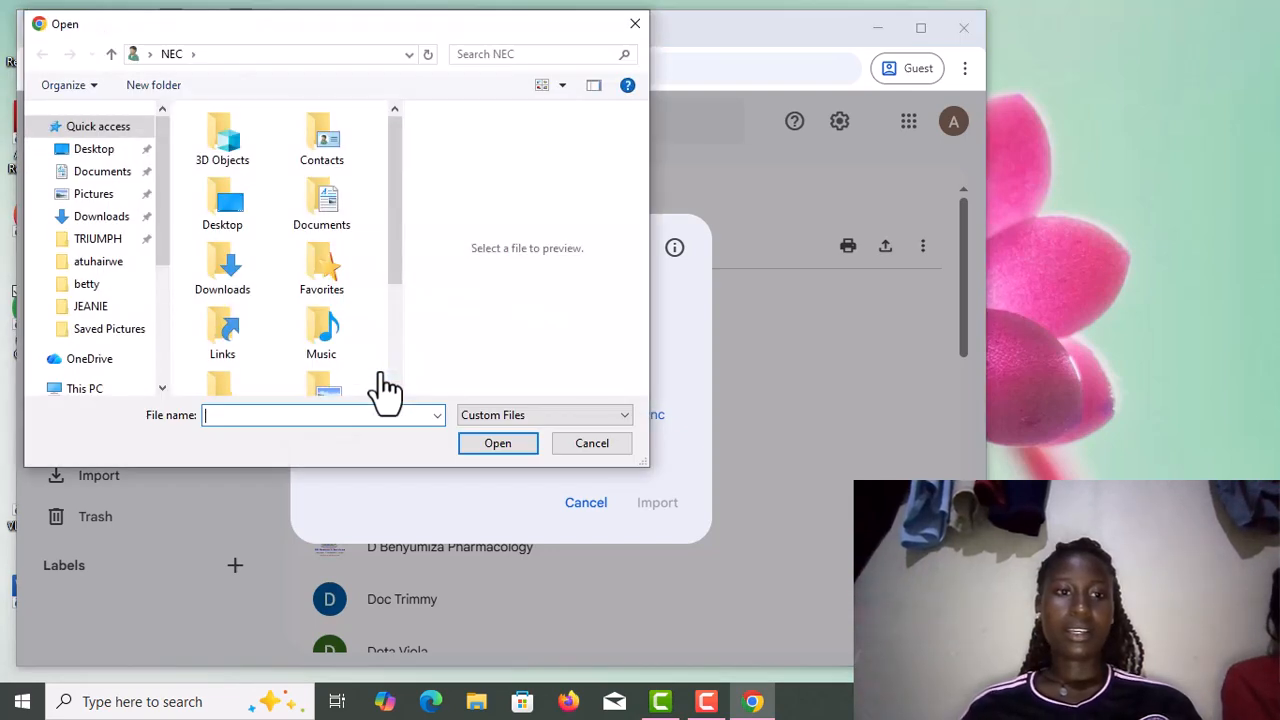
click(338, 140)
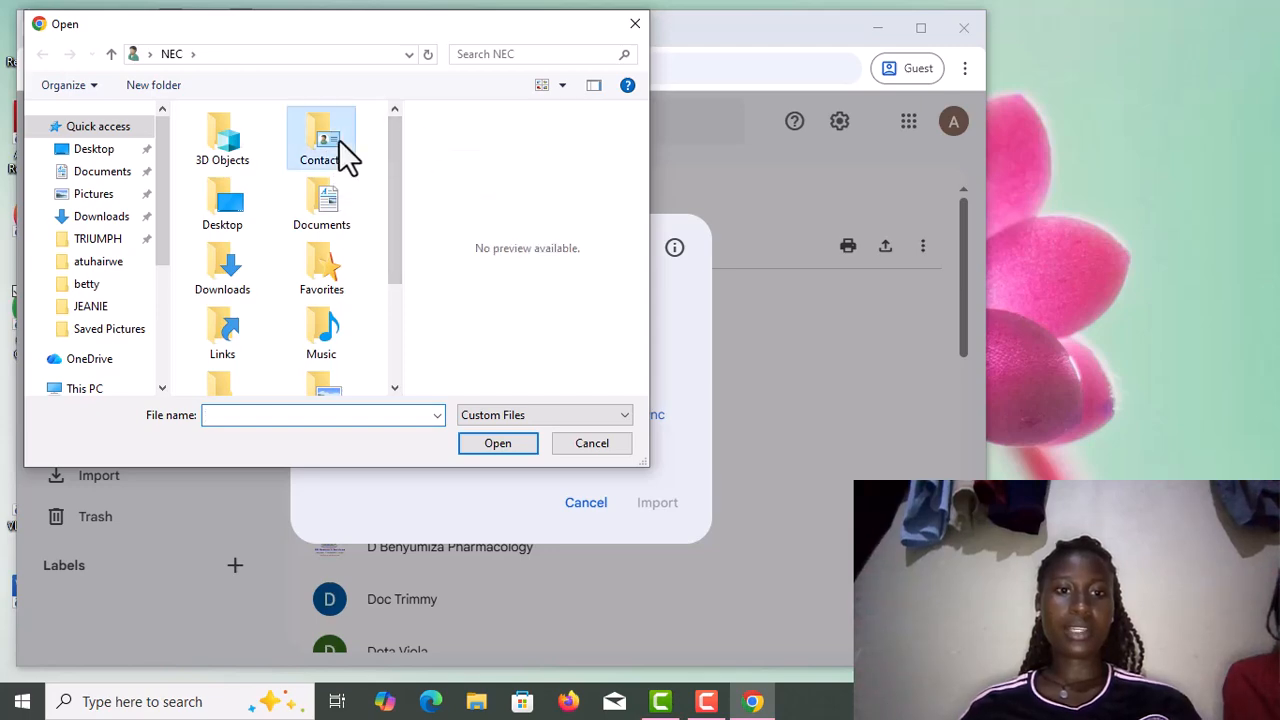
double_click(338, 140)
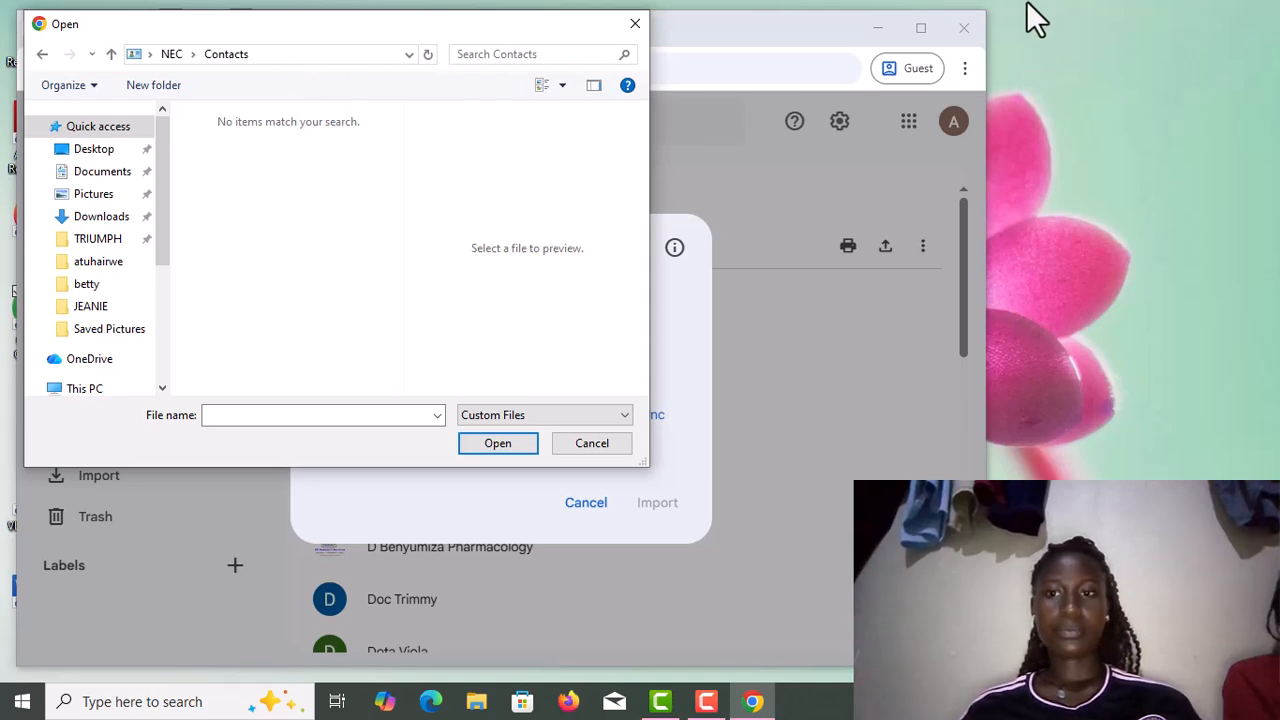
key(Escape)
key(Escape)
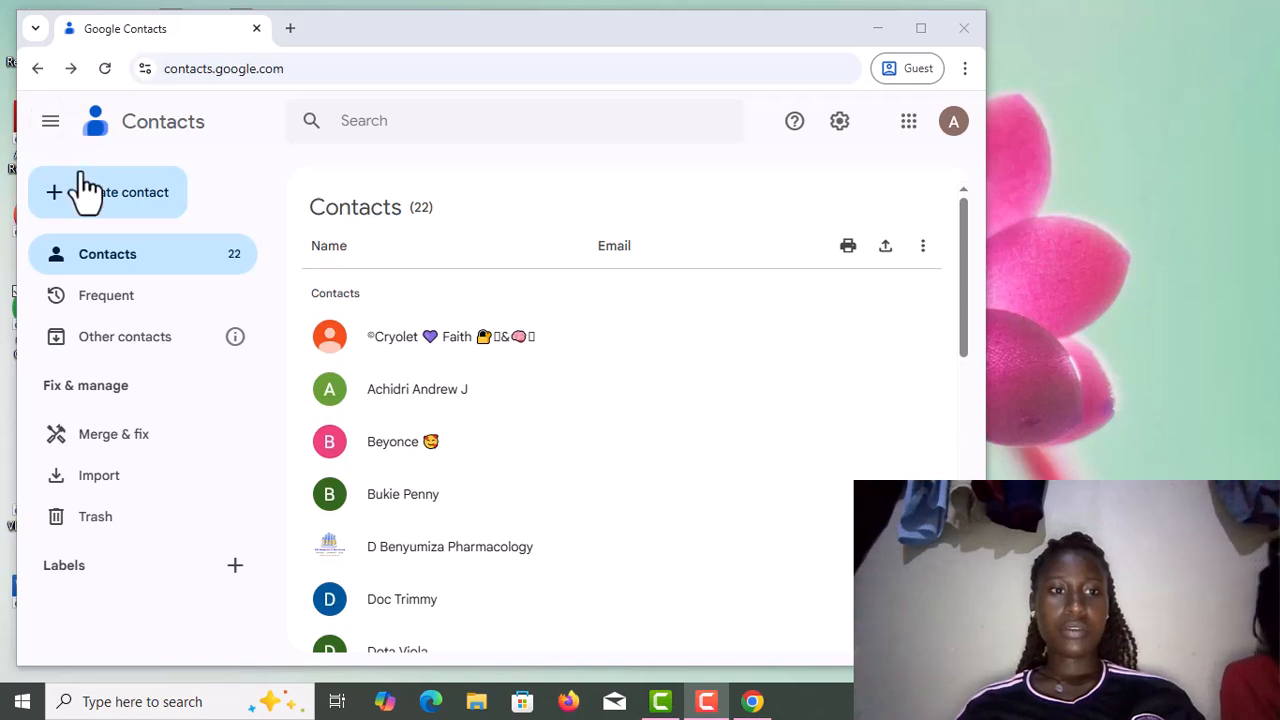
From a new contact form, create and save the label 'FACUILITY OF EDUCATION'.
click(86, 196)
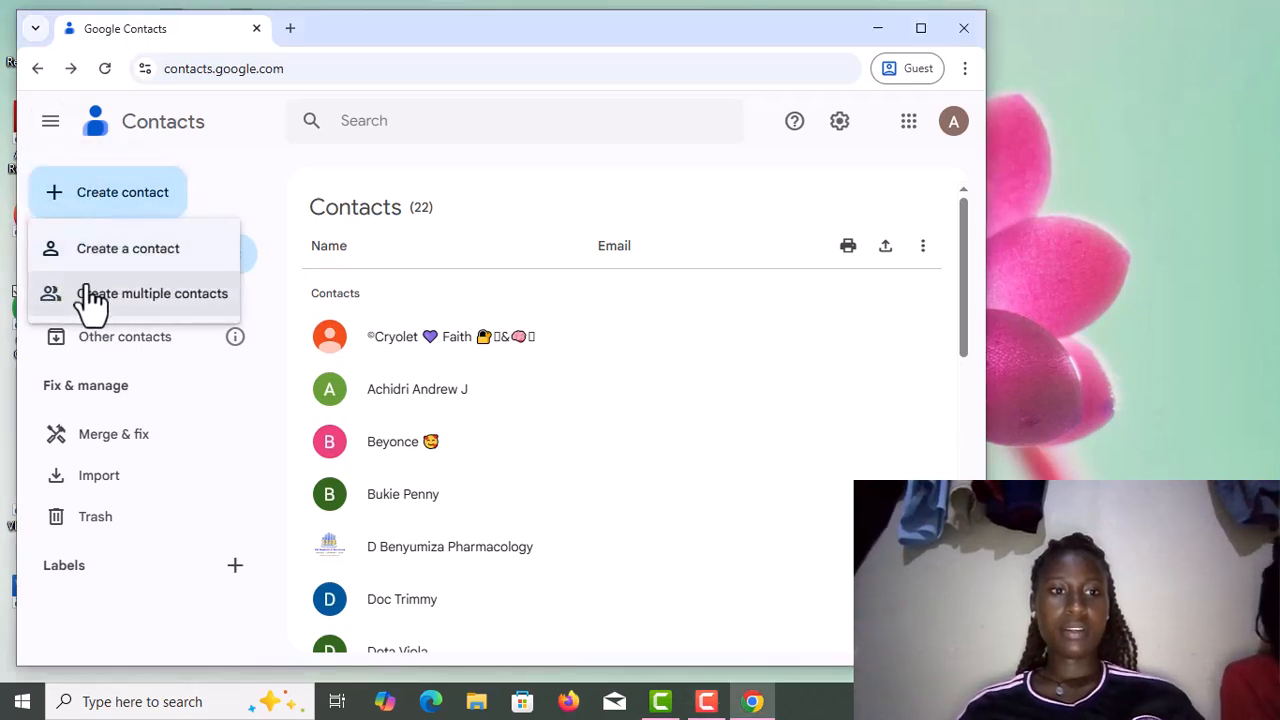
click(87, 250)
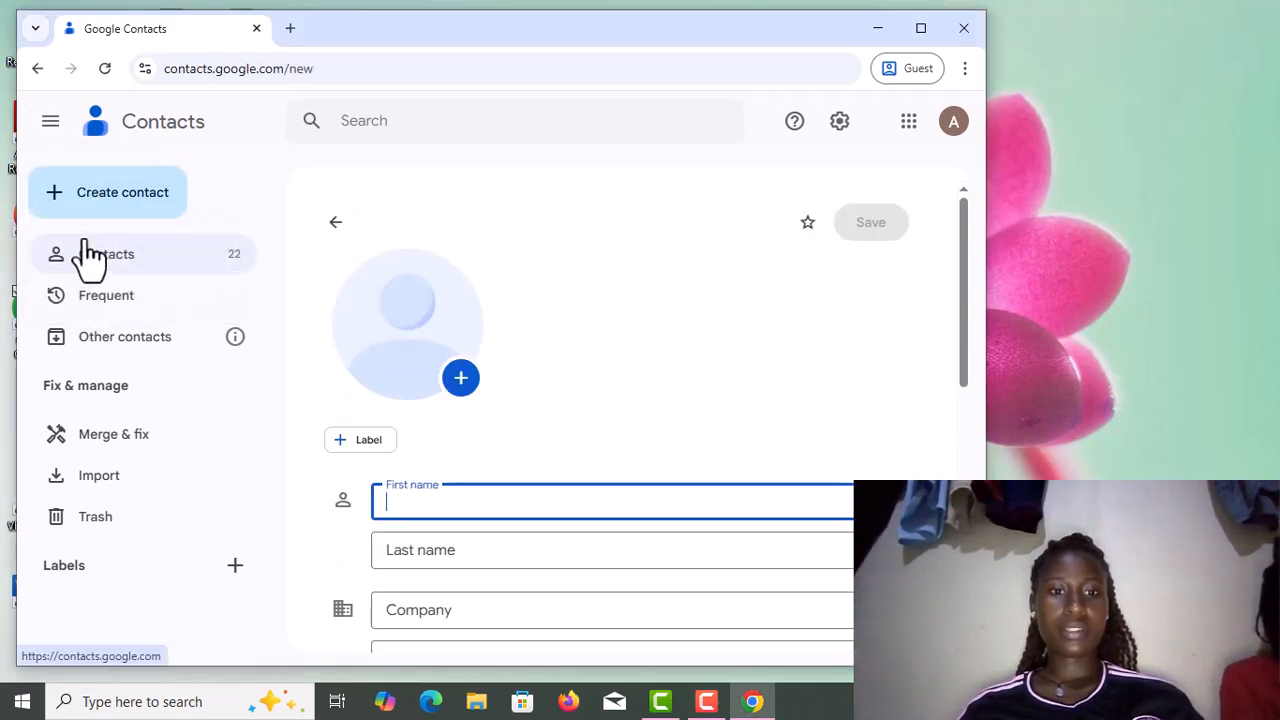
click(231, 570)
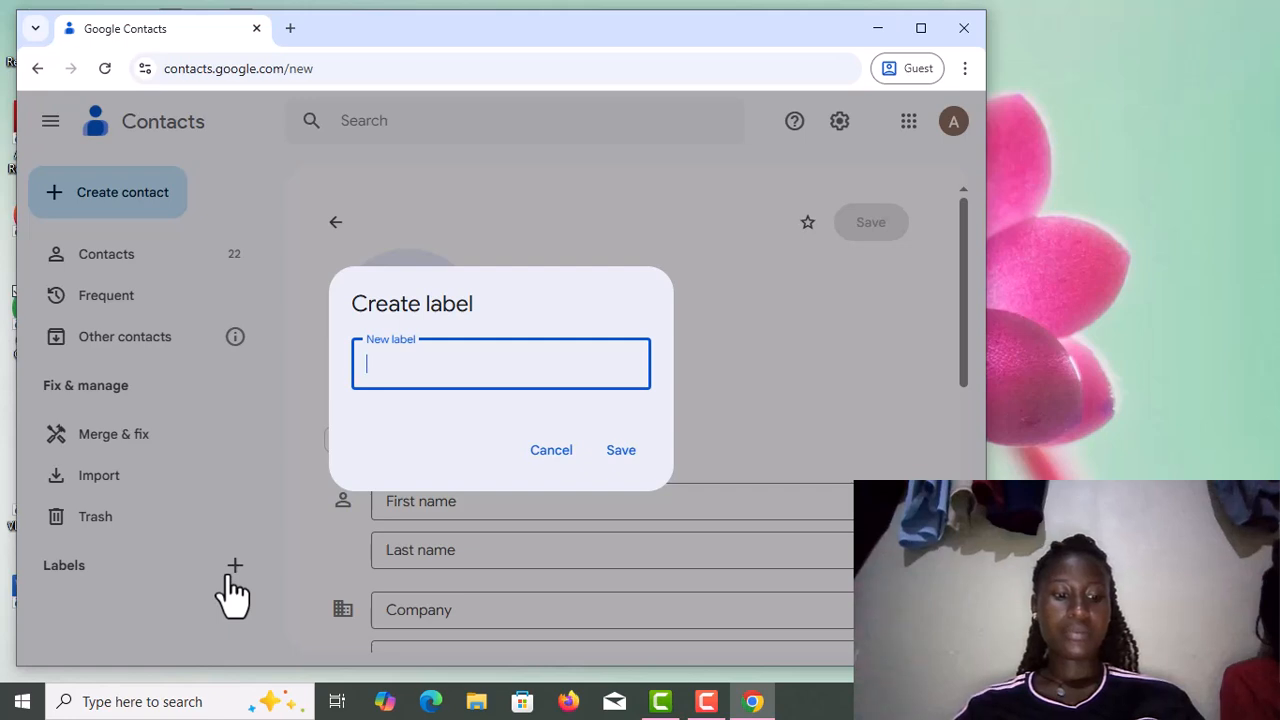
click(1044, 45)
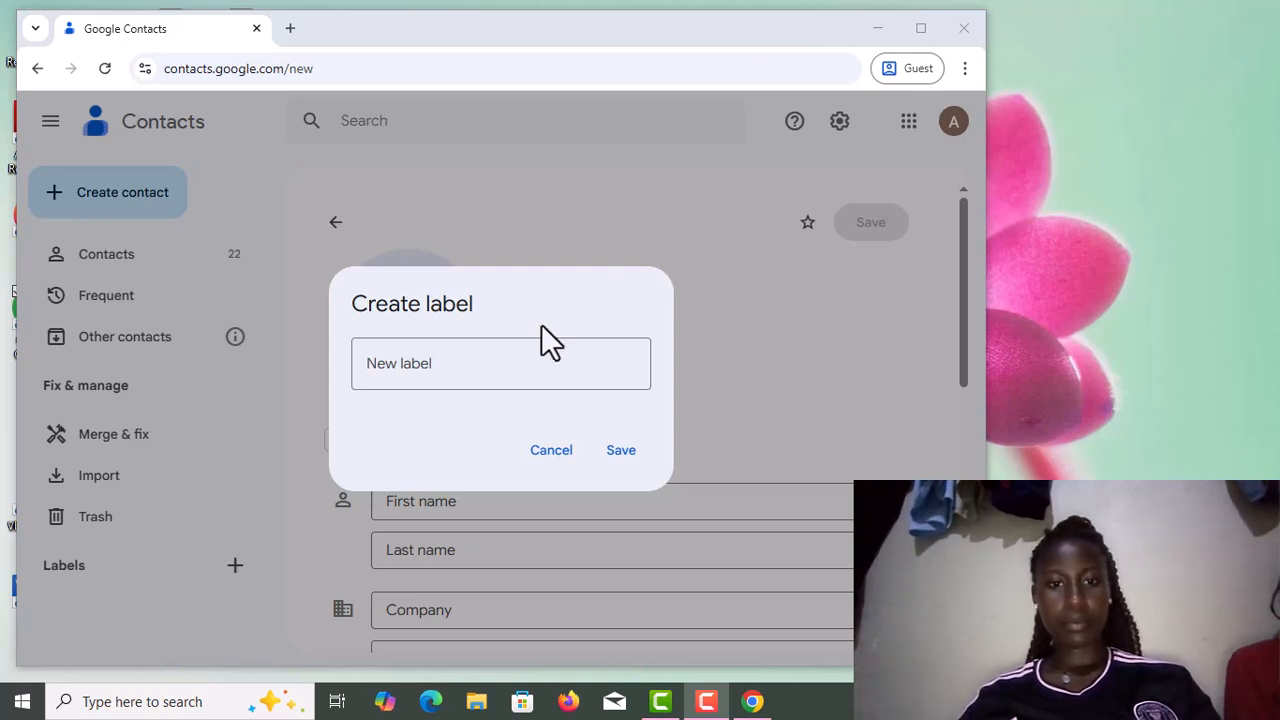
click(436, 364)
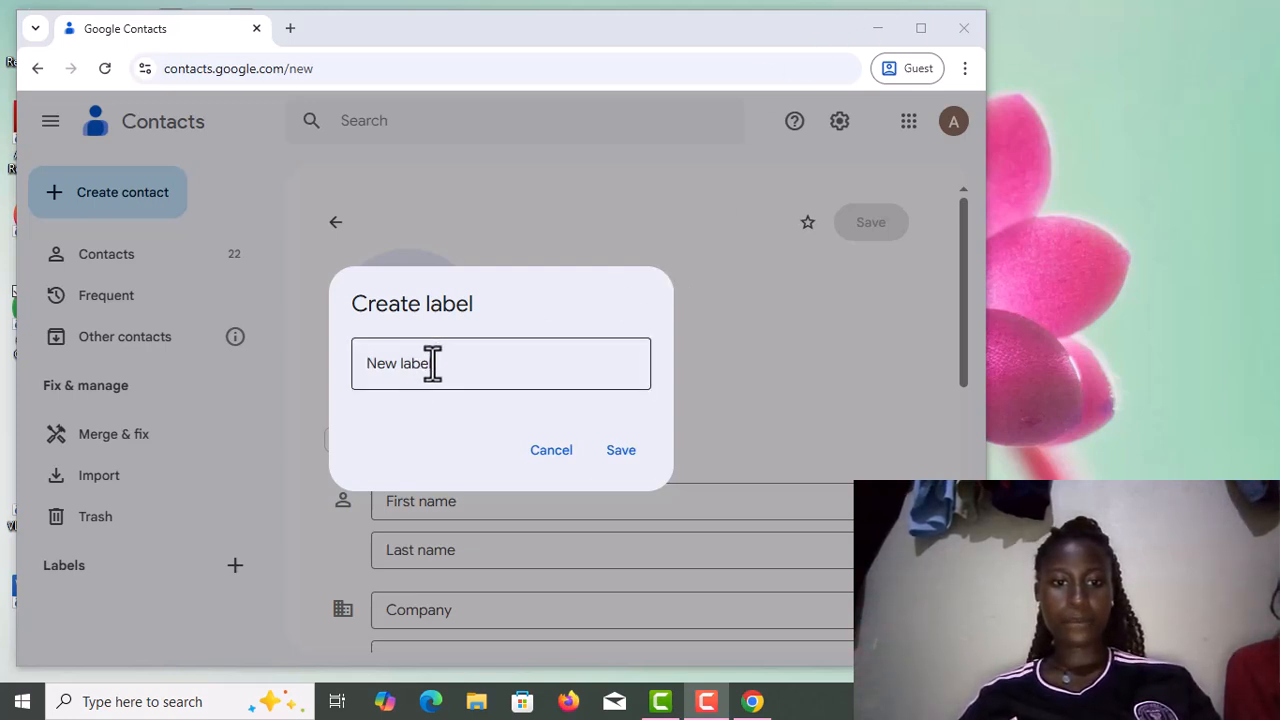
click(436, 364)
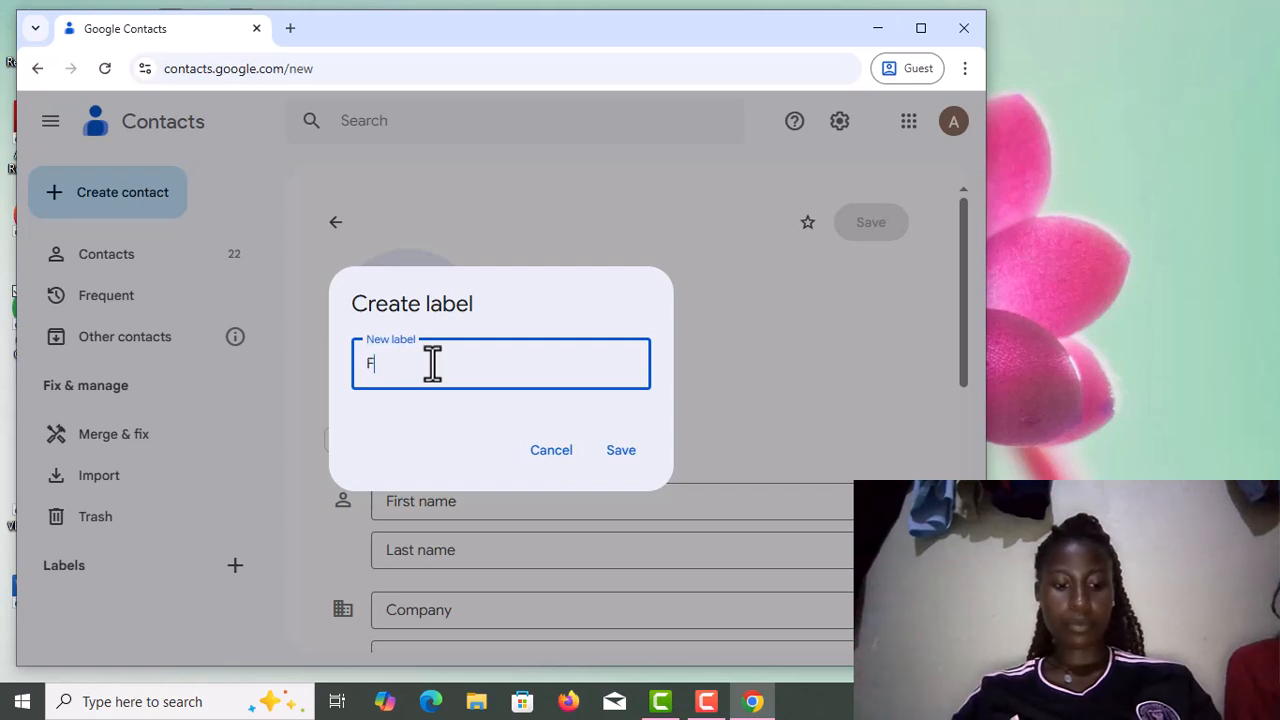
text(FAC)
text(UO)
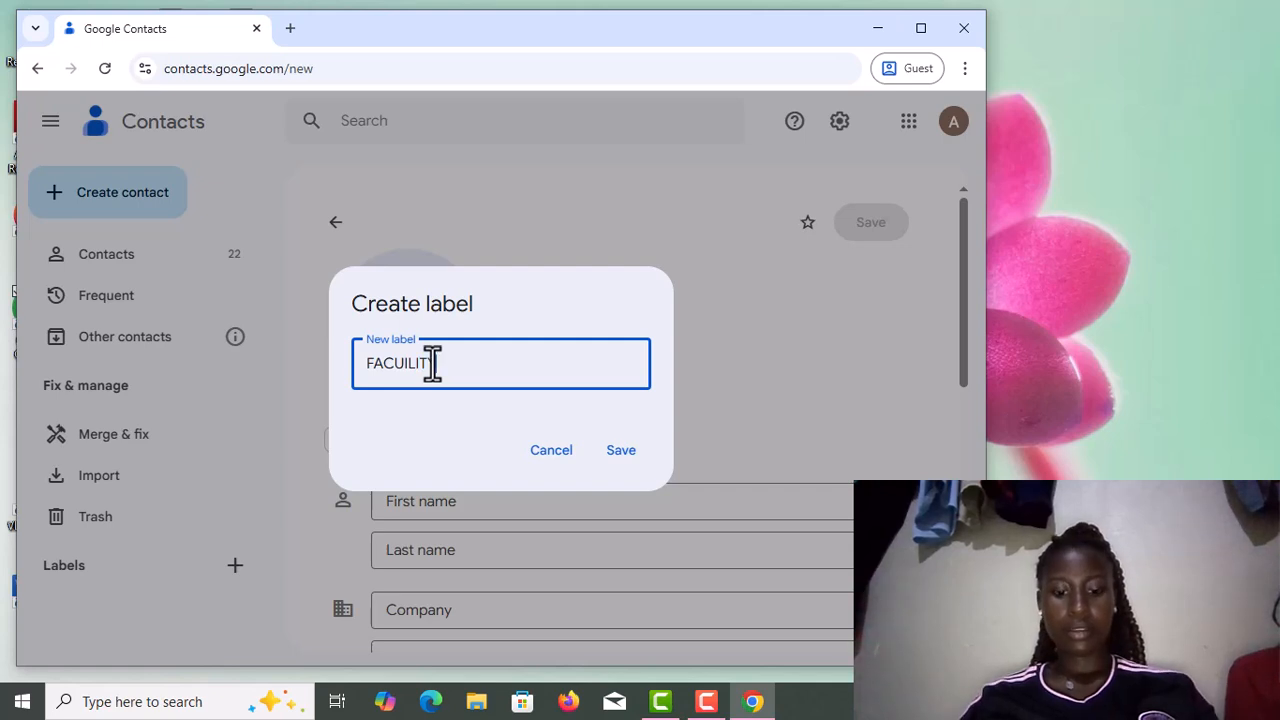
text(OF)
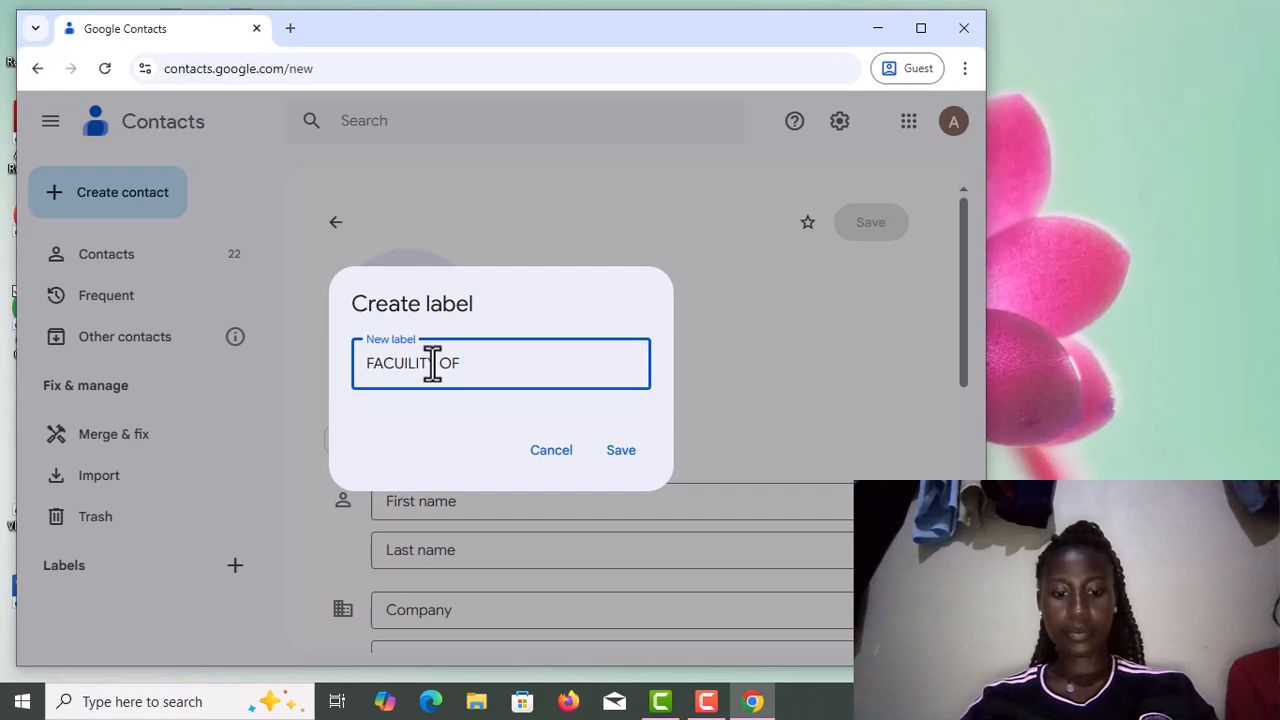
text( ME)
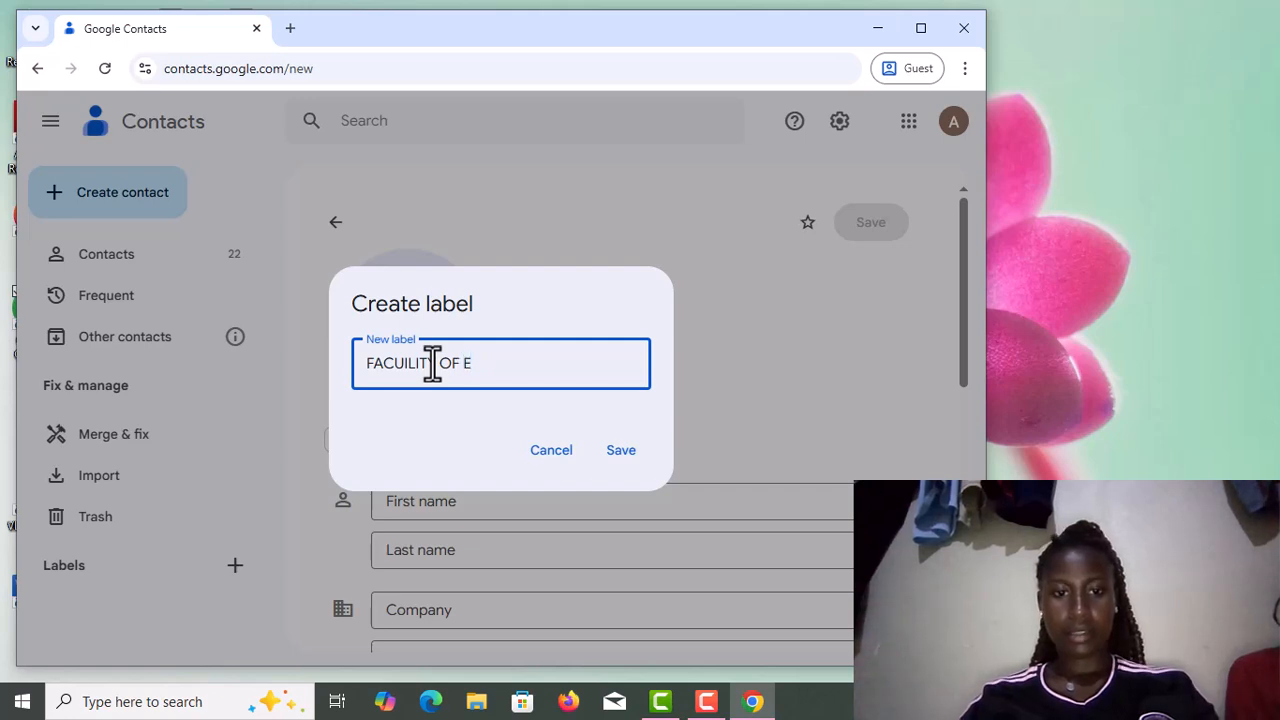
text(UCATI)
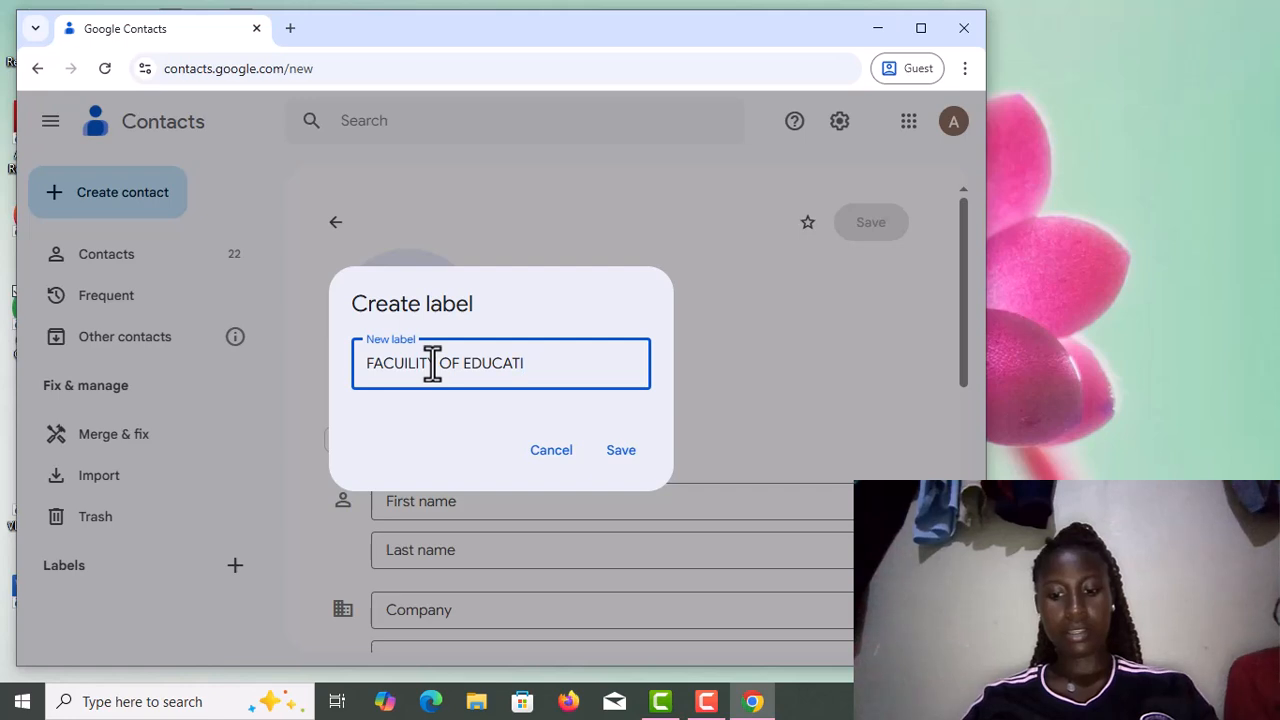
text(ON)
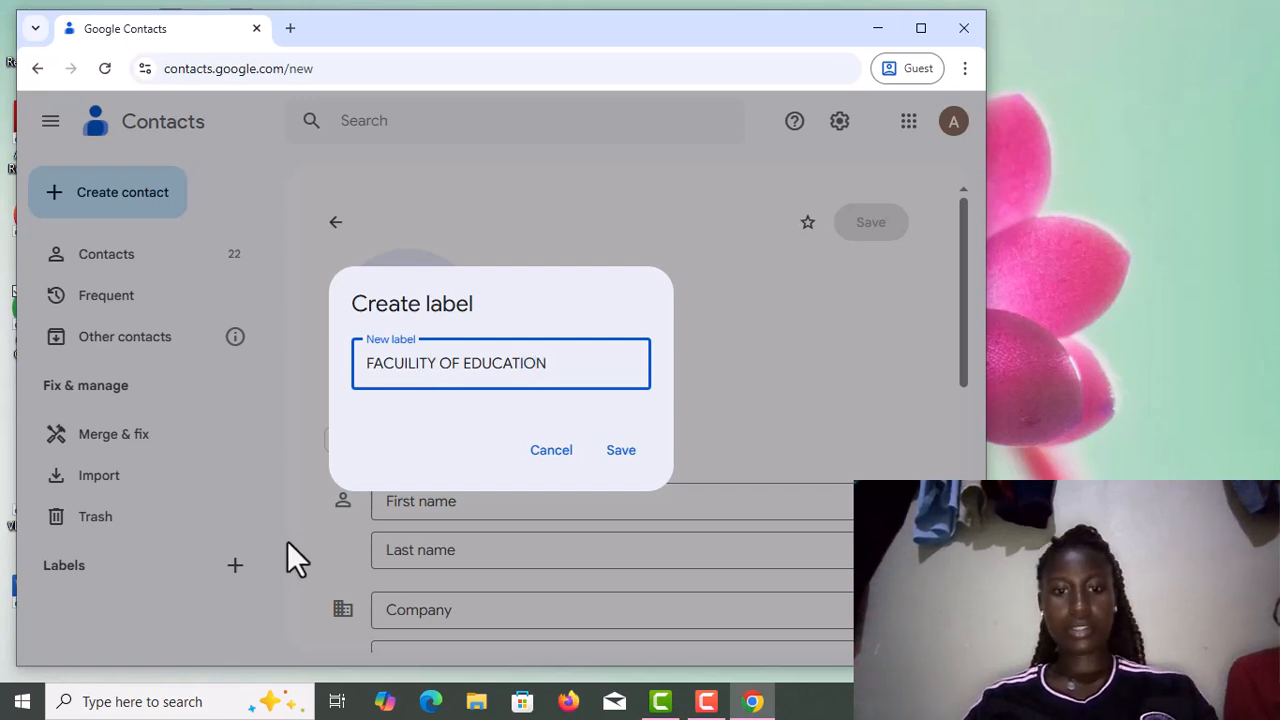
click(620, 455)
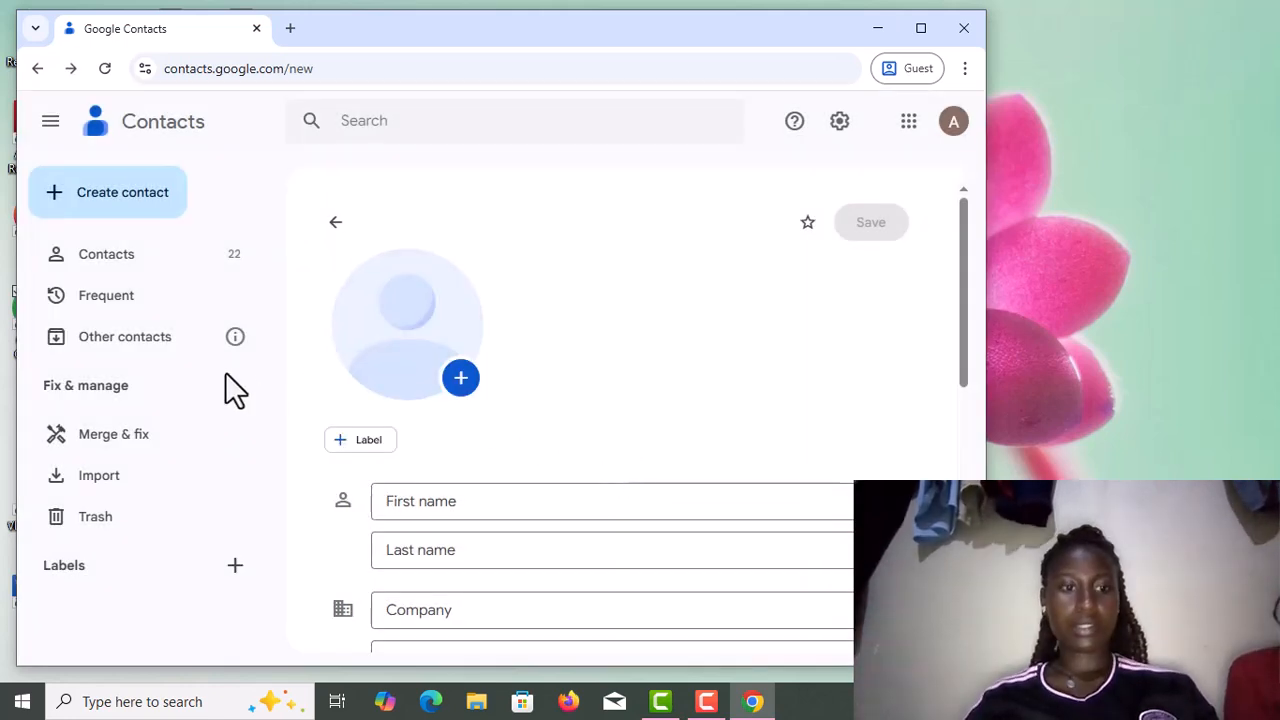
Open the new label's Rename dialog and save the name unchanged.
mouse_move(151, 626)
click(195, 616)
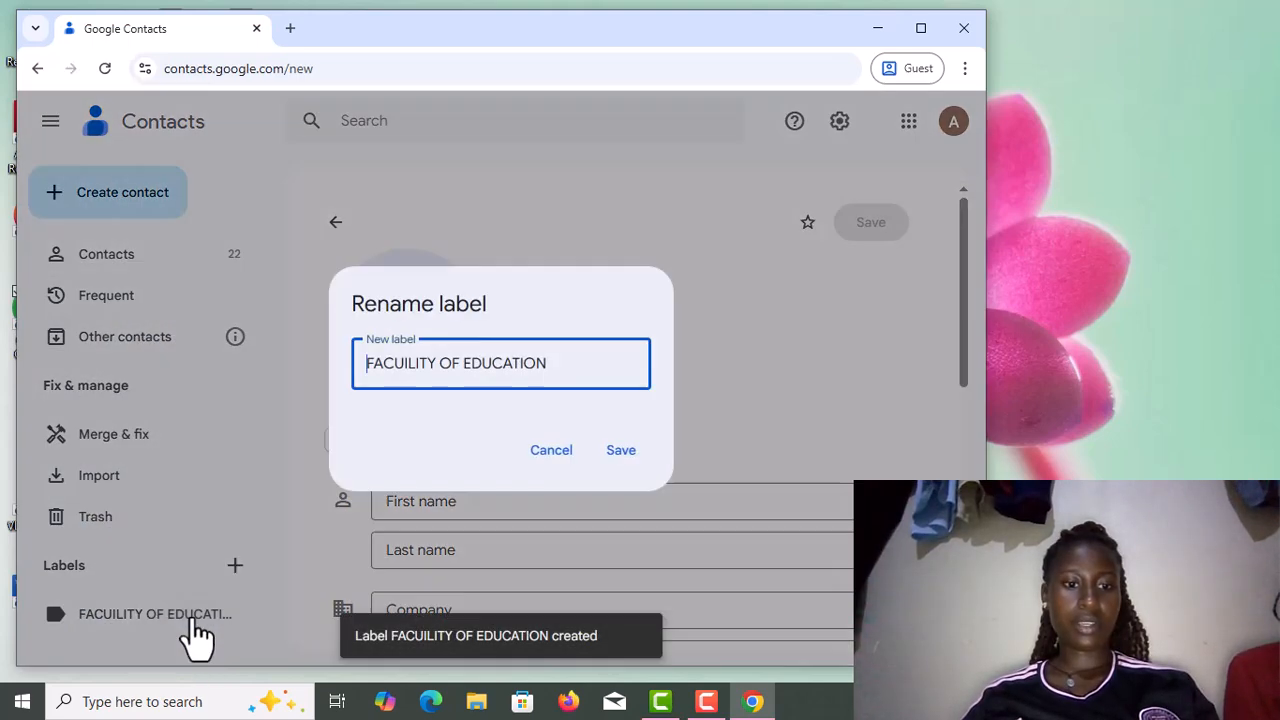
click(624, 452)
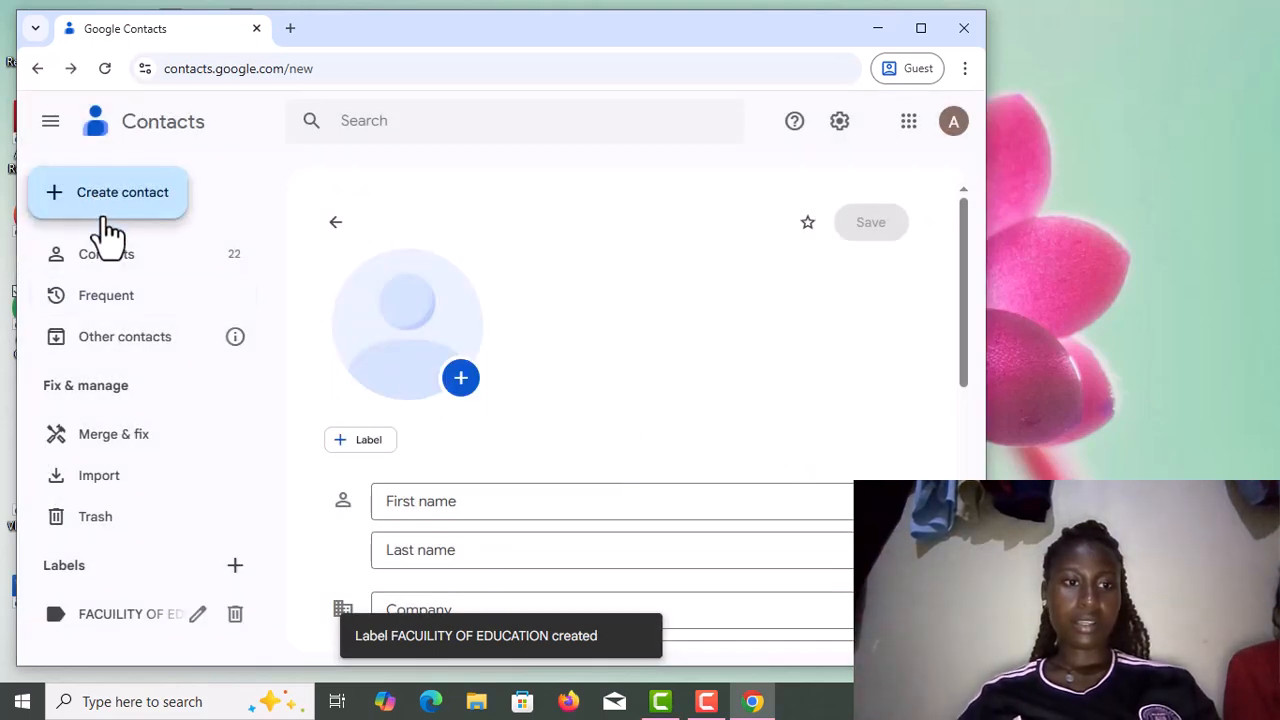
Return to the 22-contact list, scroll through it, and tick one contact's checkbox.
click(88, 266)
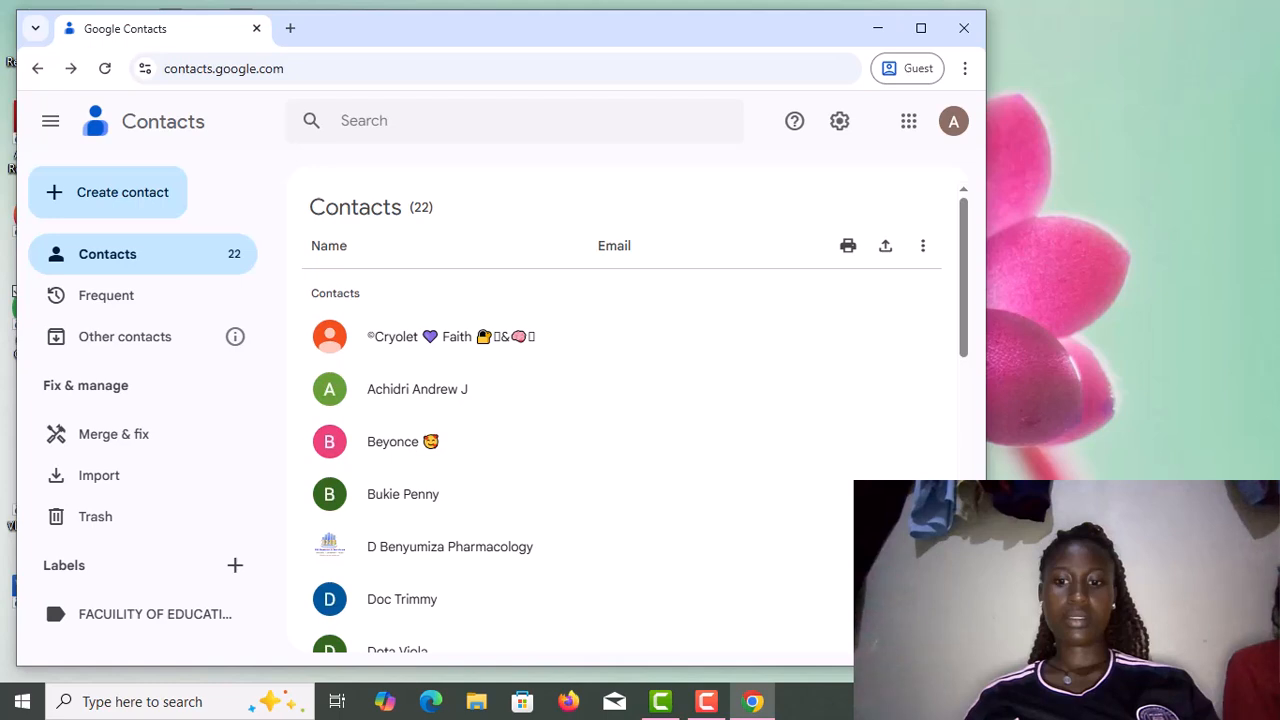
scroll(620, 460, down, 2)
scroll(620, 460, down, 3)
scroll(620, 460, down, 3)
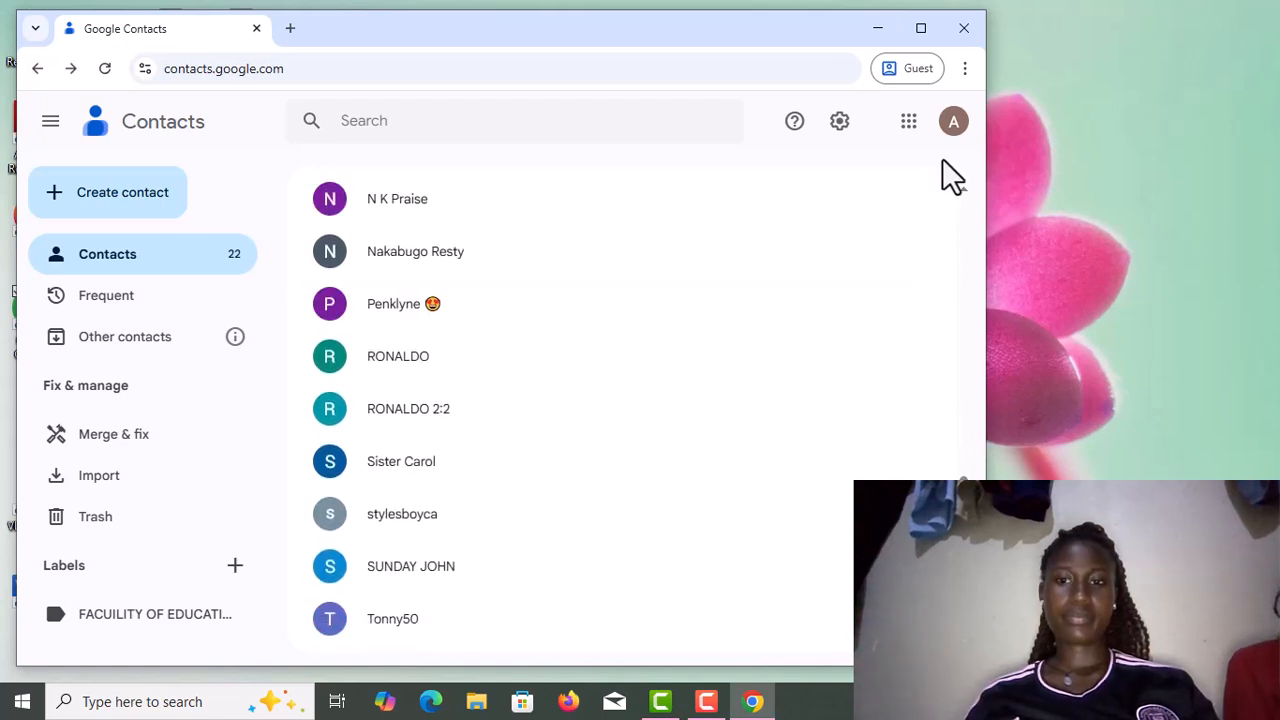
scroll(964, 194, up, 5)
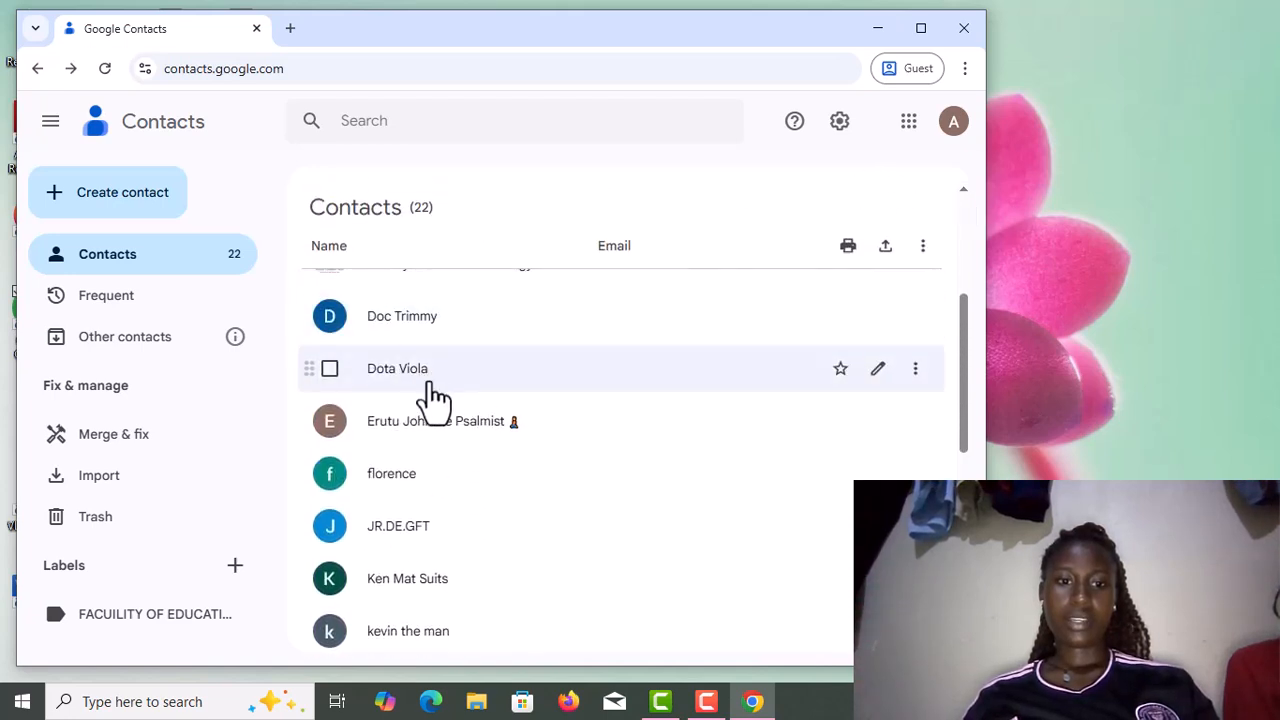
click(1047, 29)
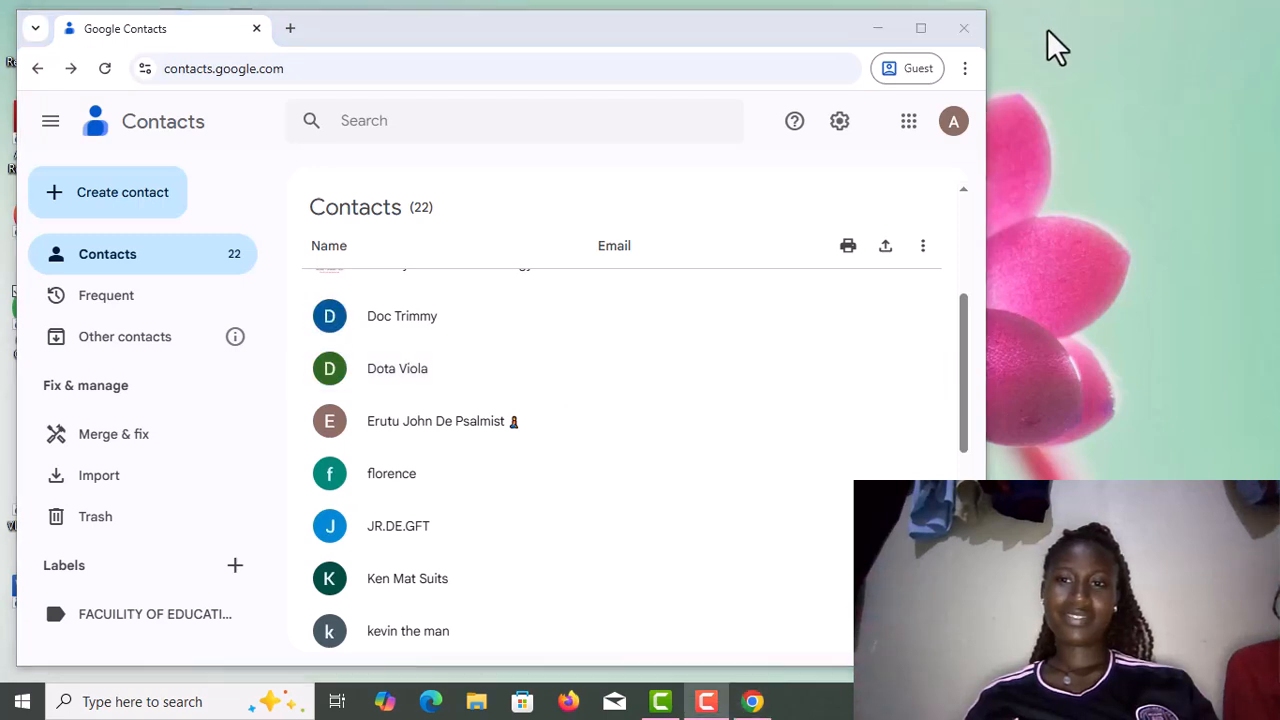
click(330, 474)
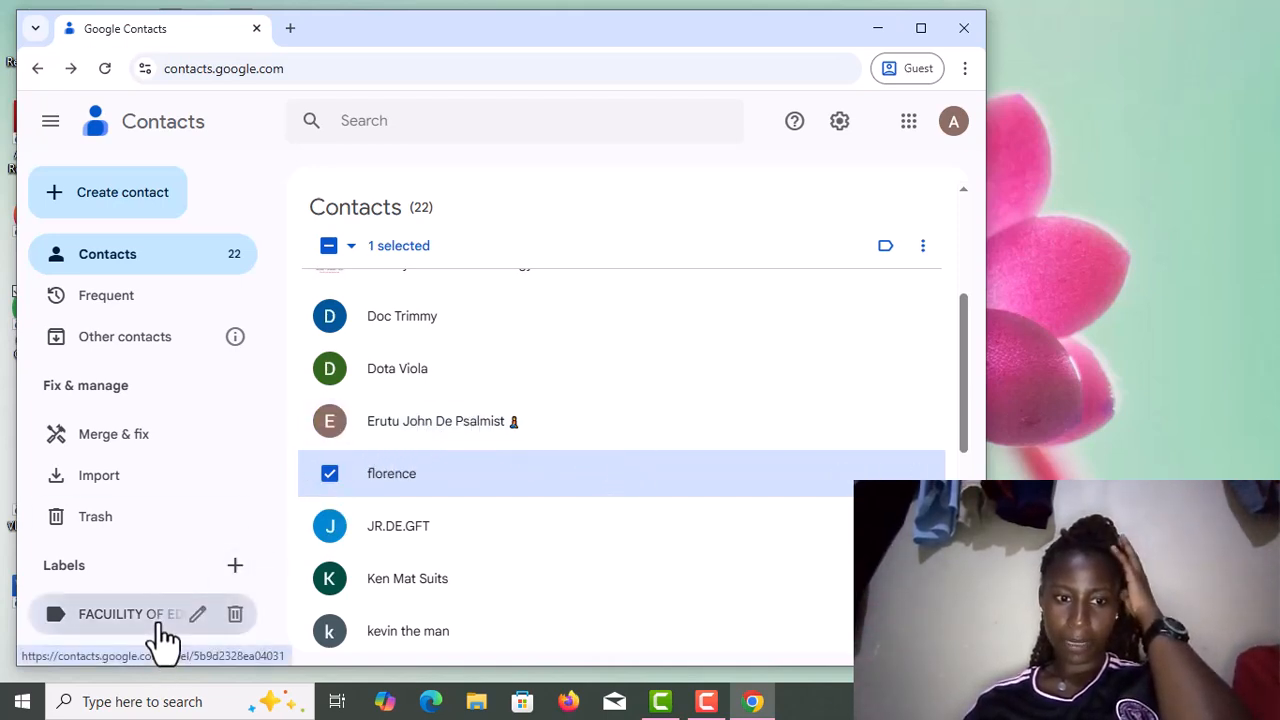
click(130, 614)
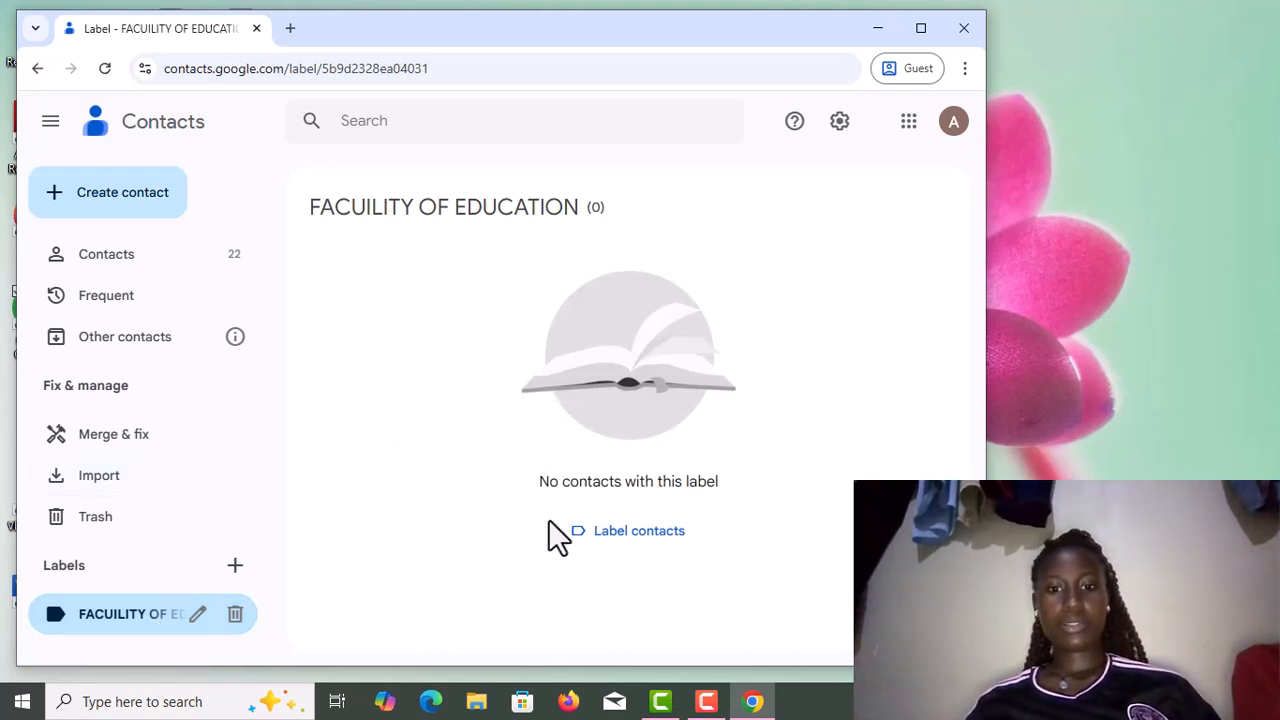
click(630, 531)
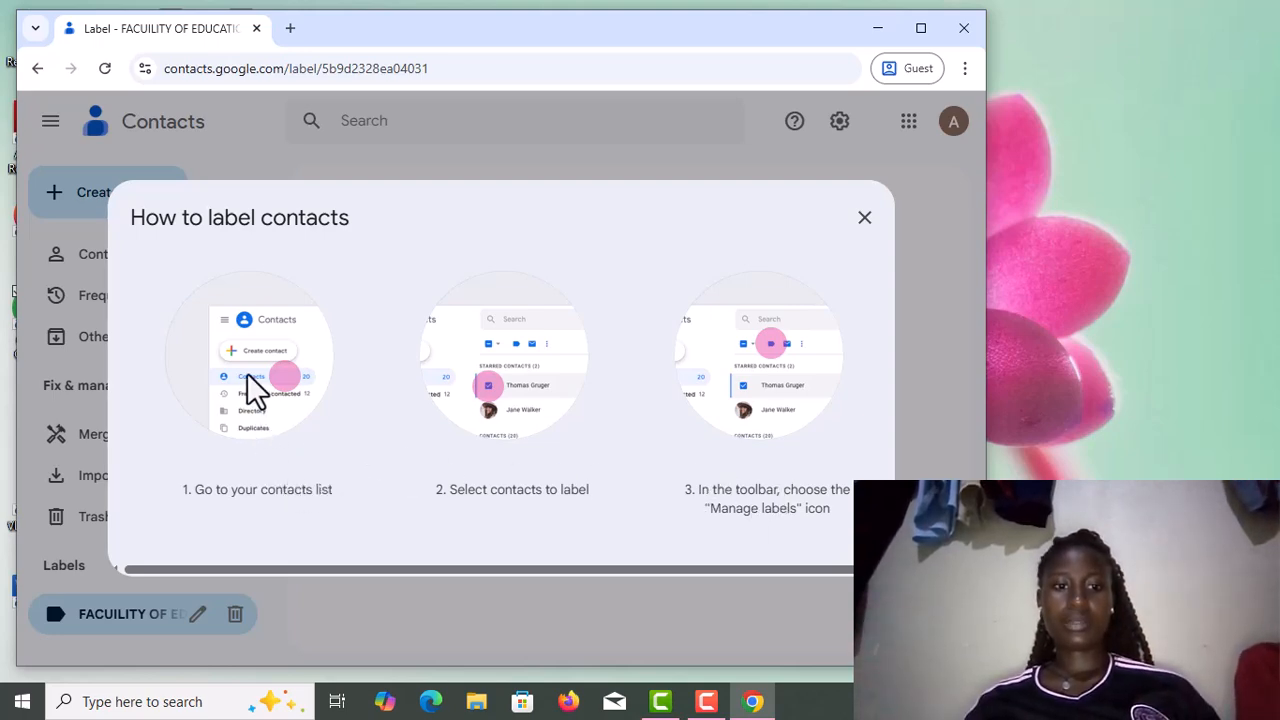
triple_click(187, 496)
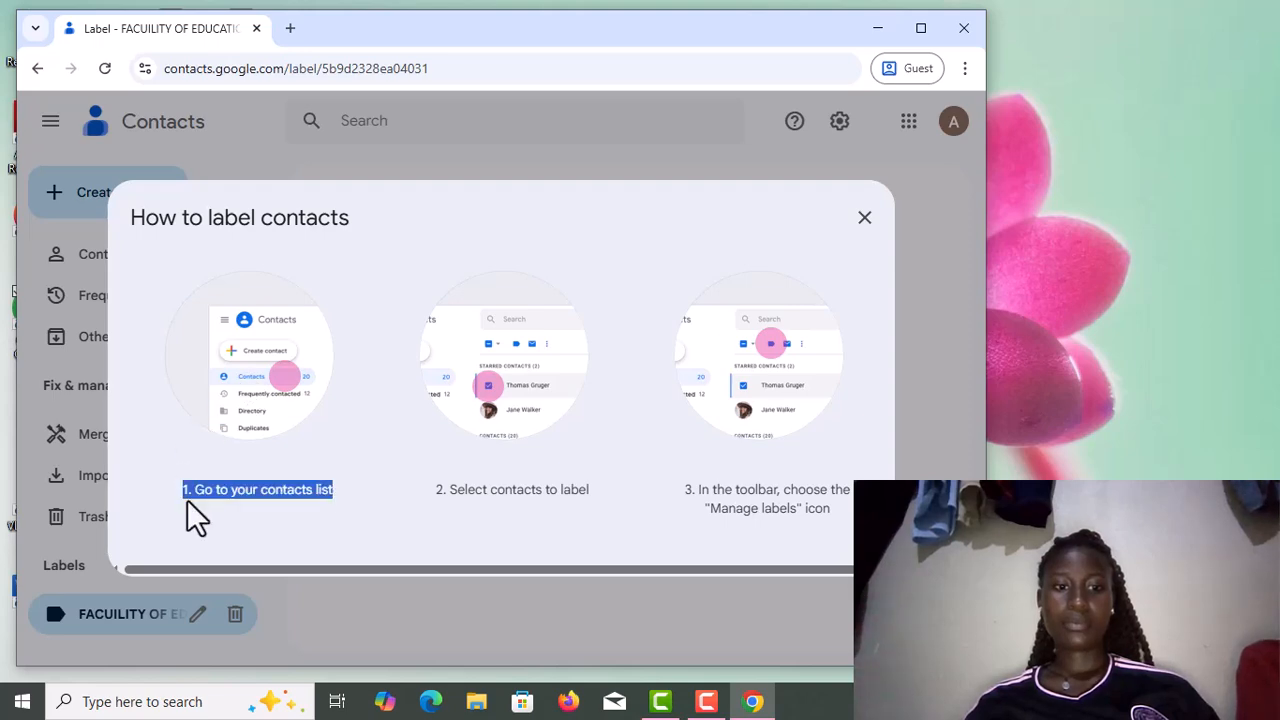
click(187, 499)
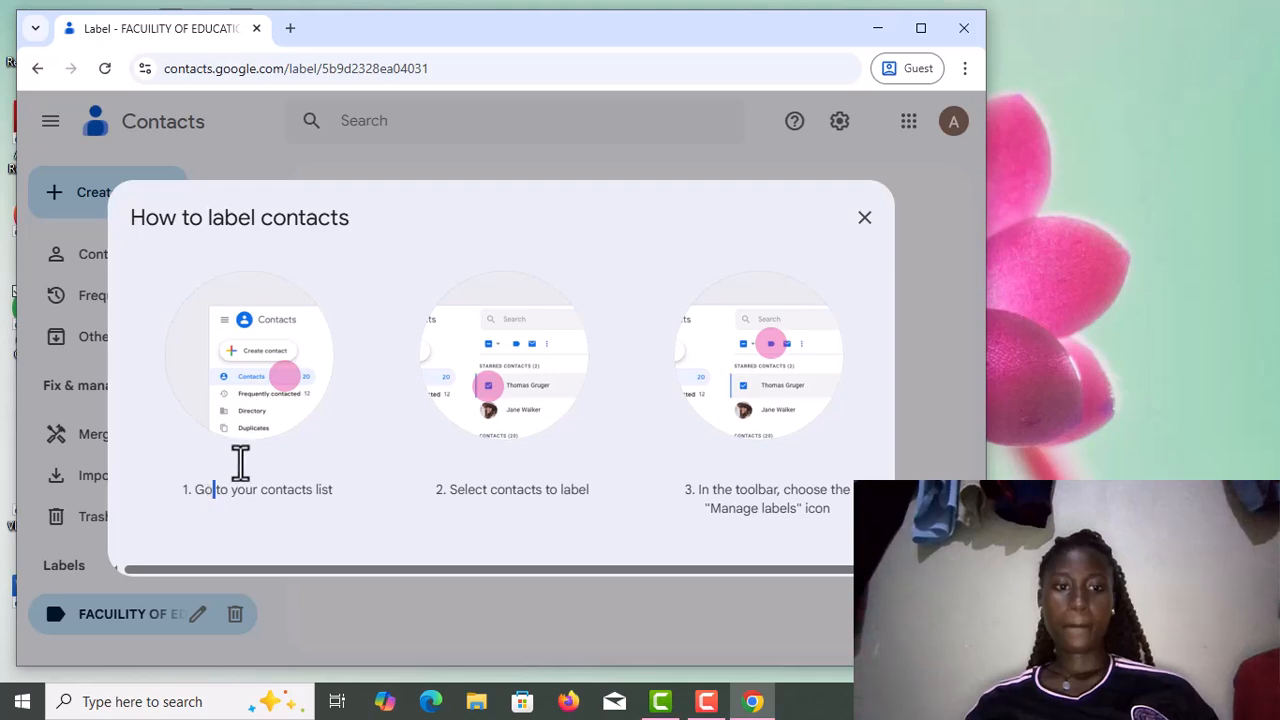
click(865, 218)
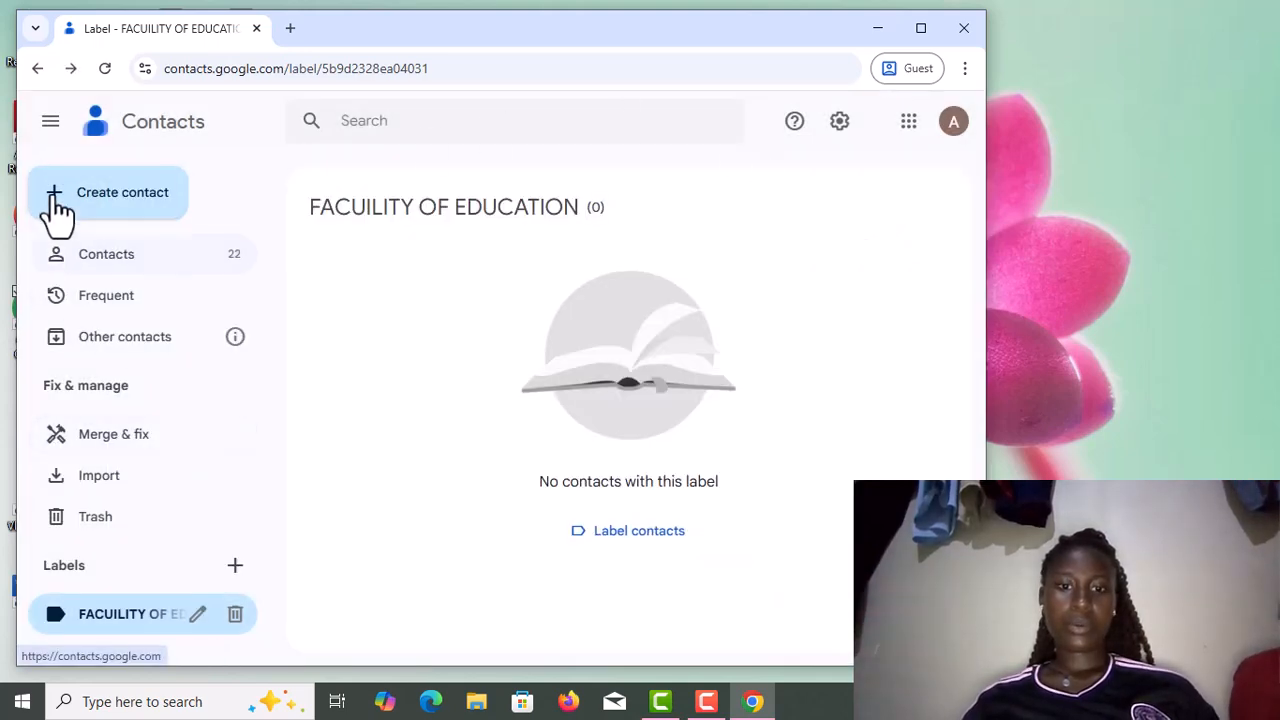
click(40, 258)
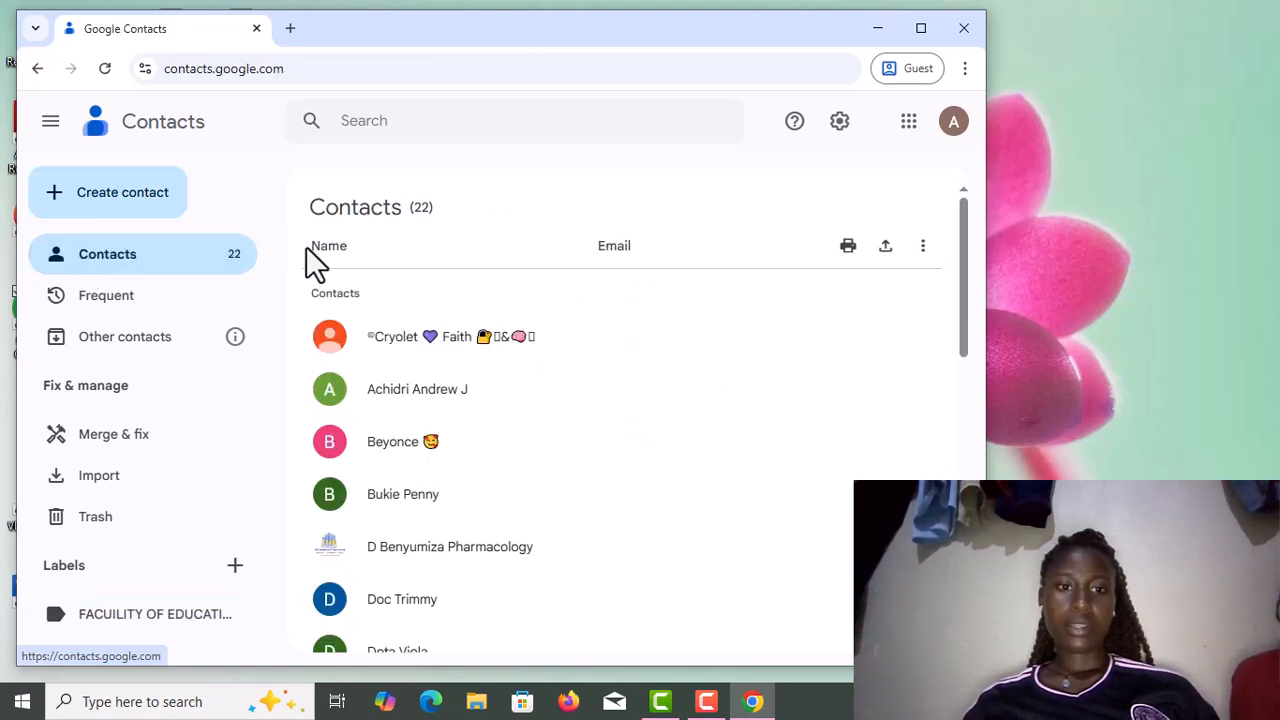